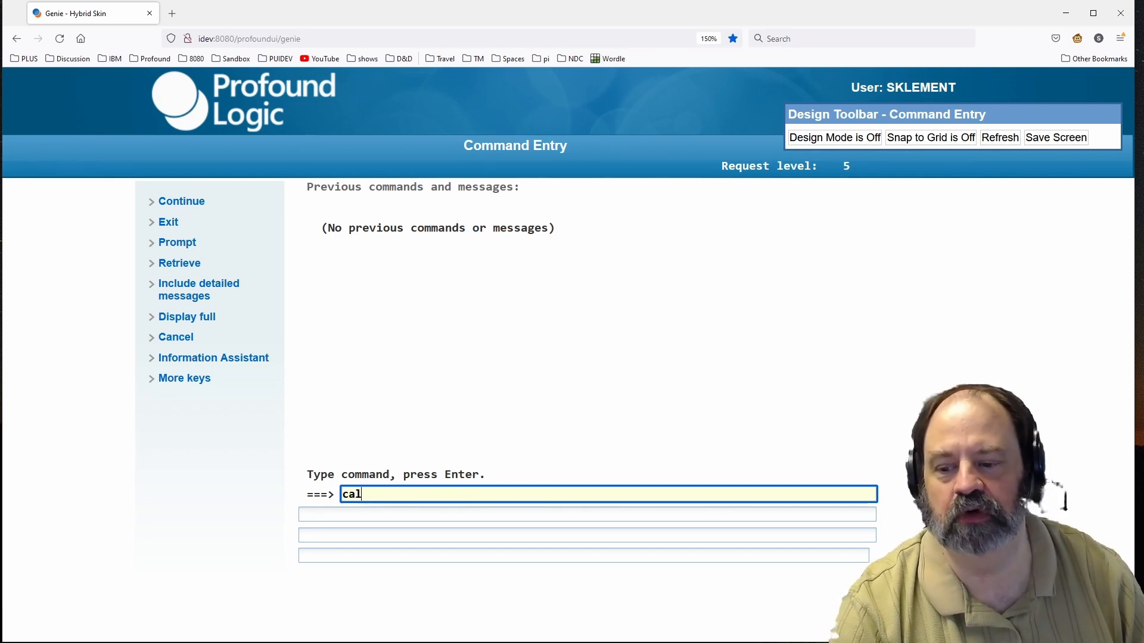
Run "call waitmsgr" and go through its screens, submitting the first and exiting the last, back to command entry
type("ati")
key("BackSpace")
key("BackSpace")
type("itmsgr")
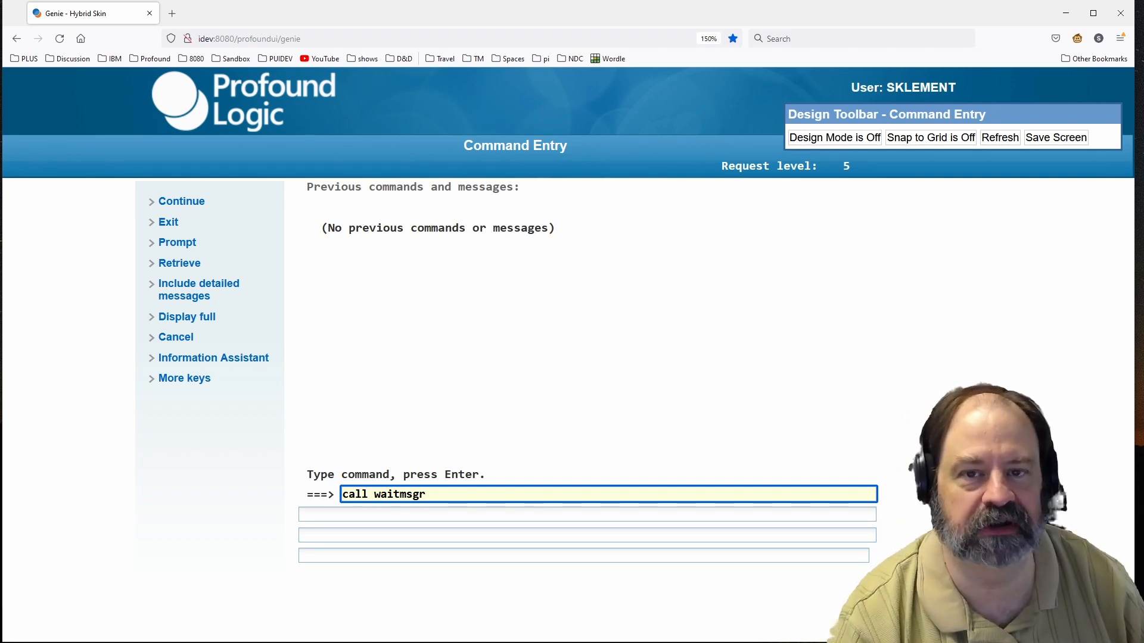
key("Return")
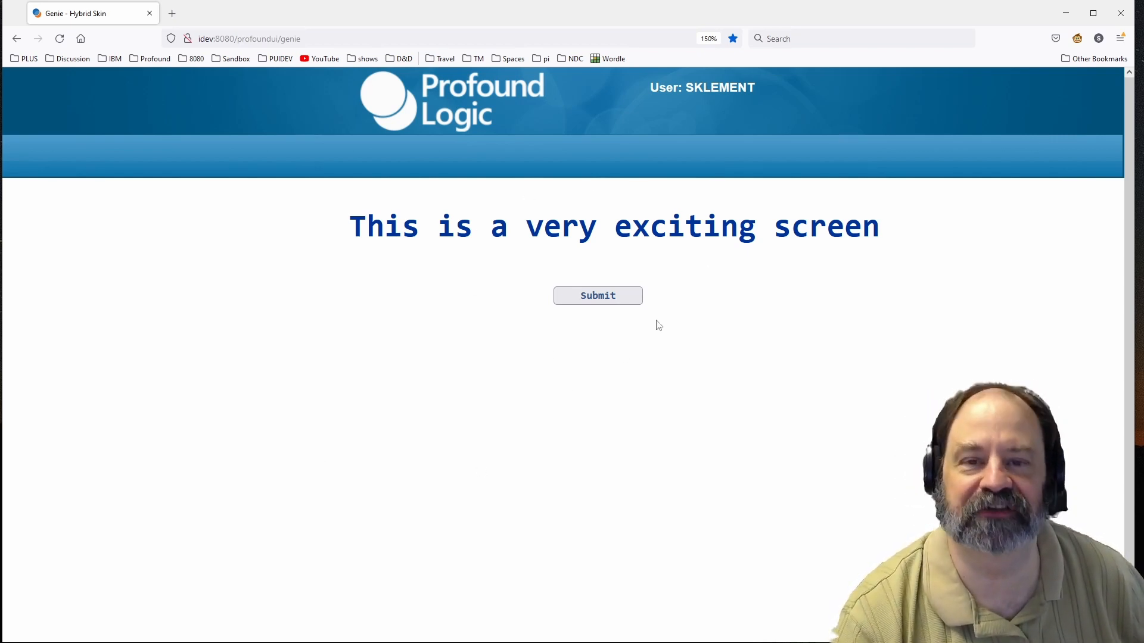
left_click(593, 304)
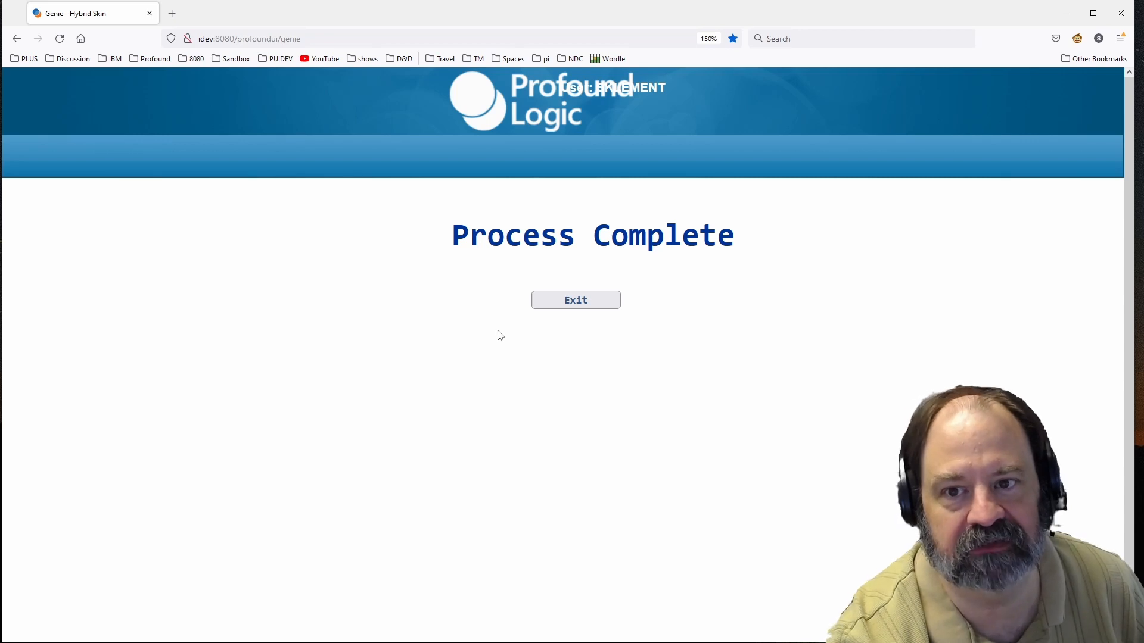
left_click(549, 302)
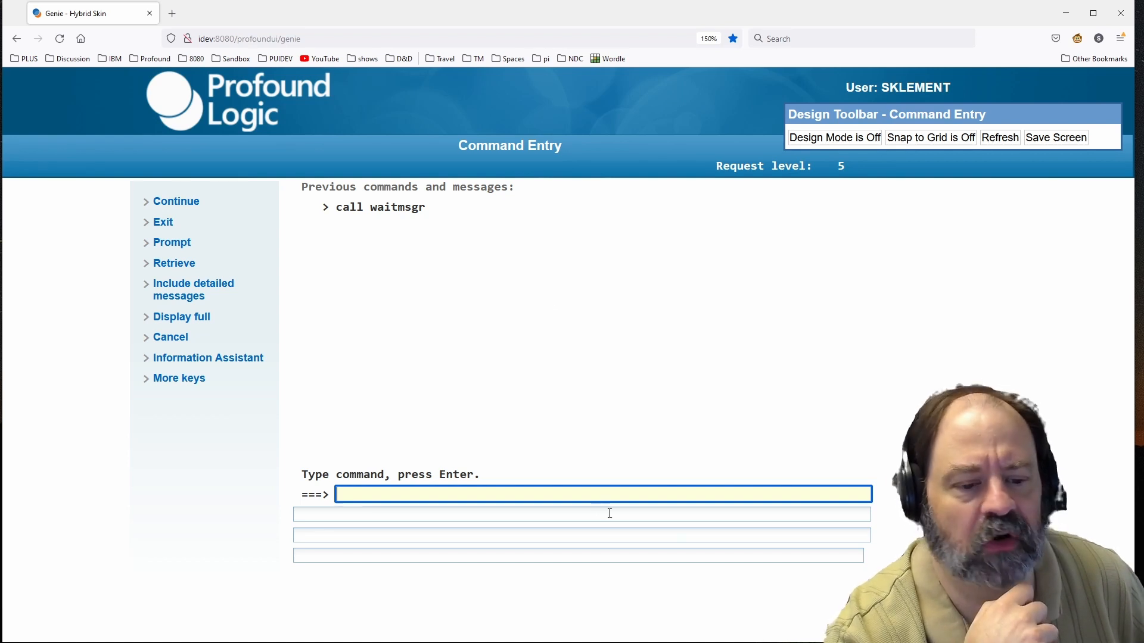
Switch to the Profound UI Visual Designer and inspect the properties of screen1's heading label, Submit button and Hidden Button
key("alt+Tab")
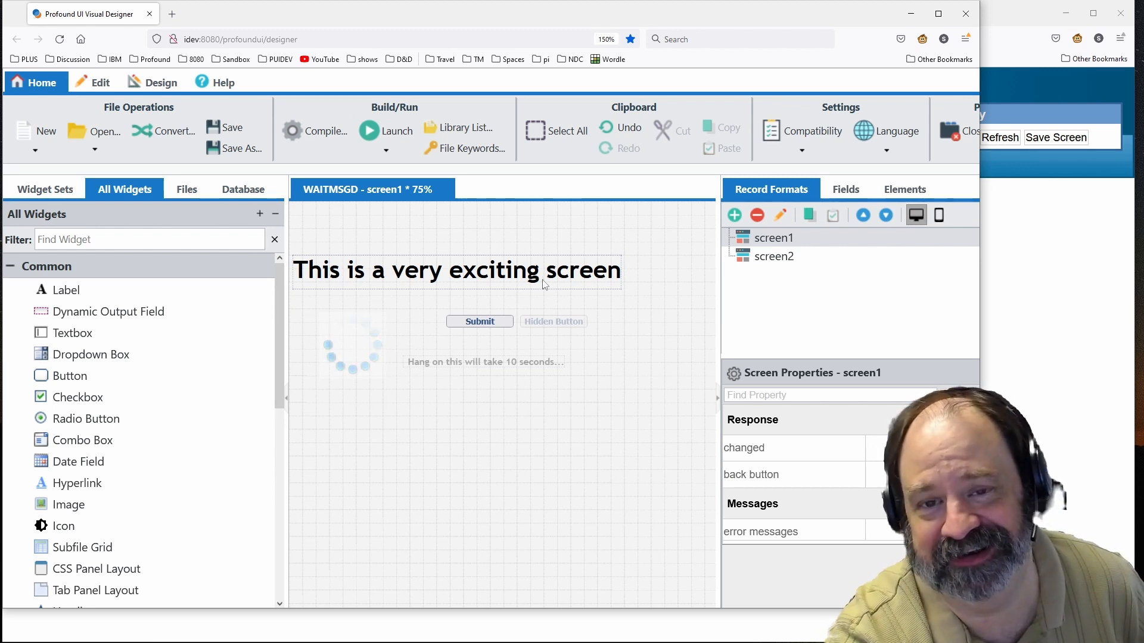
left_click(482, 265)
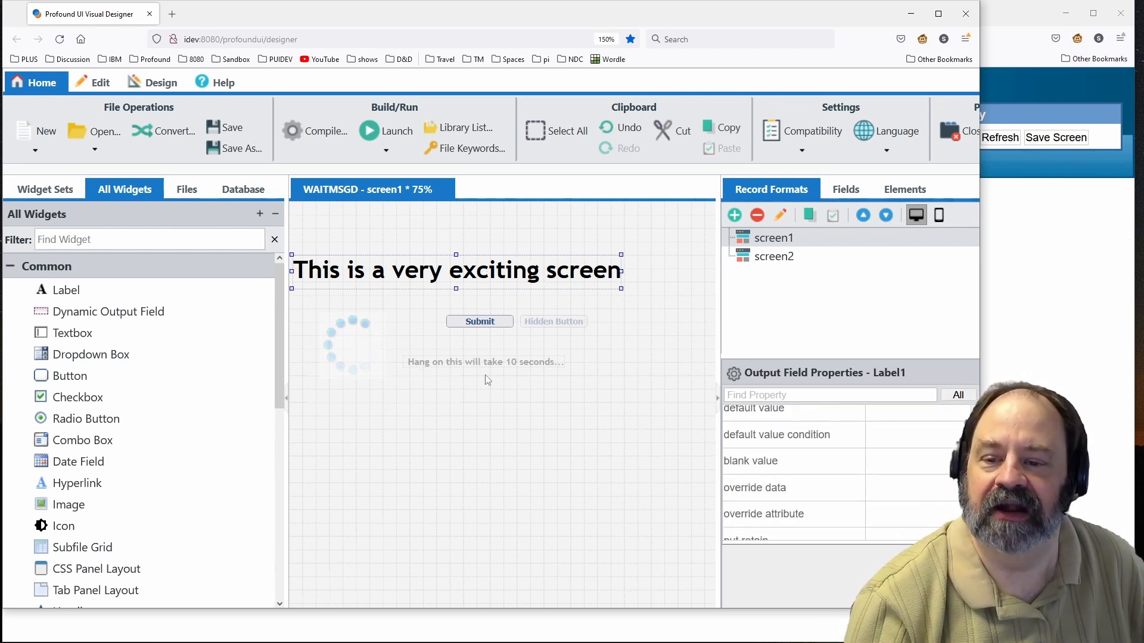
left_click(467, 324)
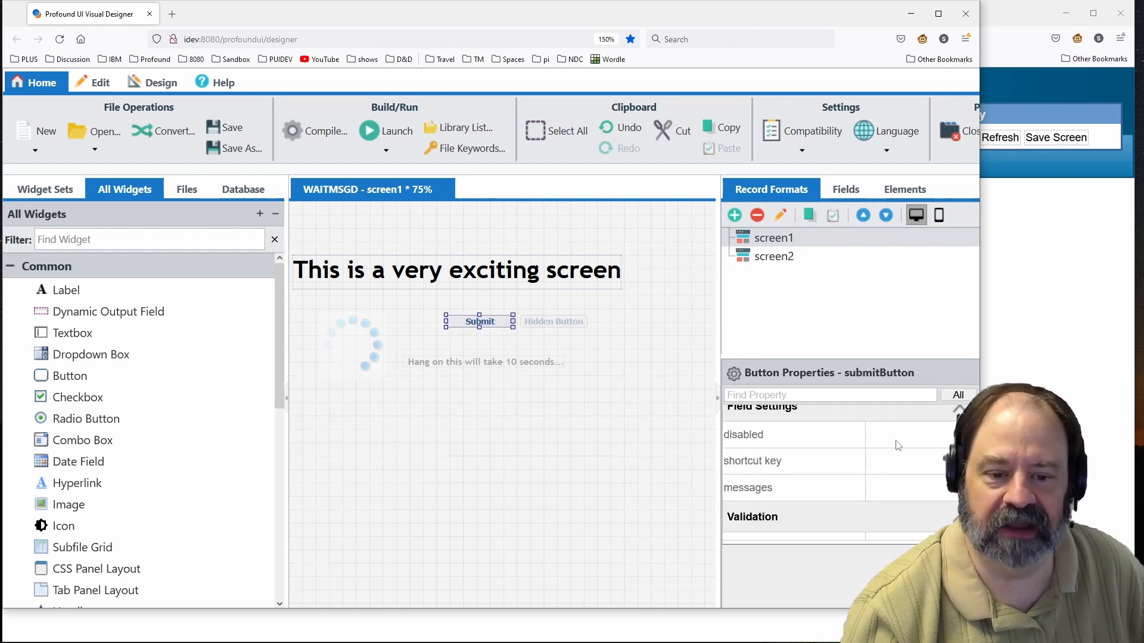
scroll(898, 445, "up", 5)
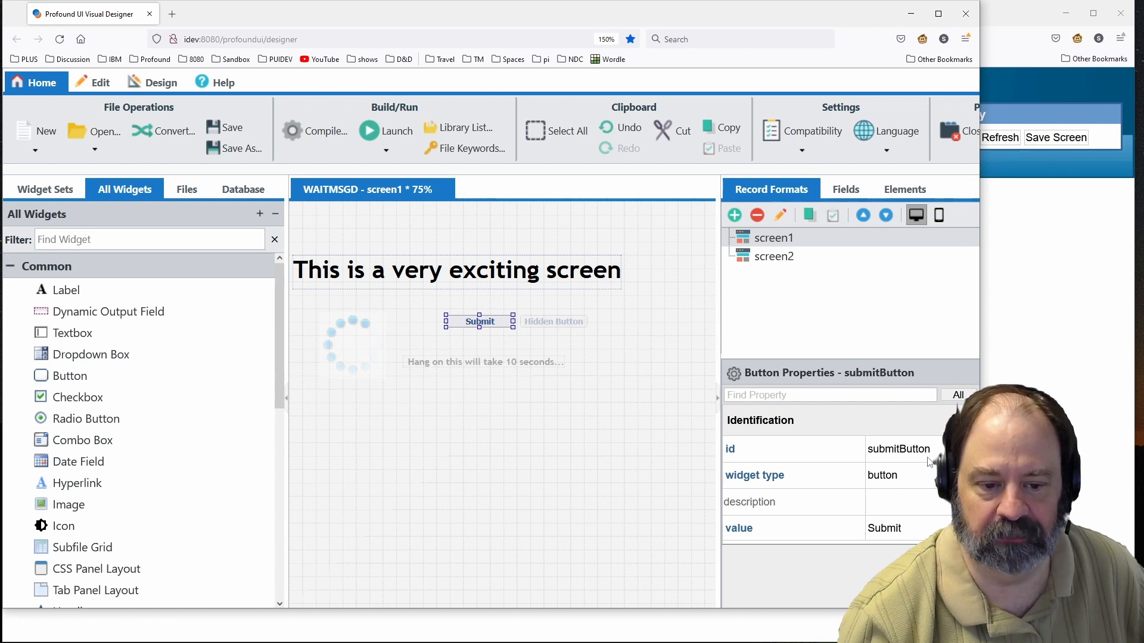
left_click(545, 324)
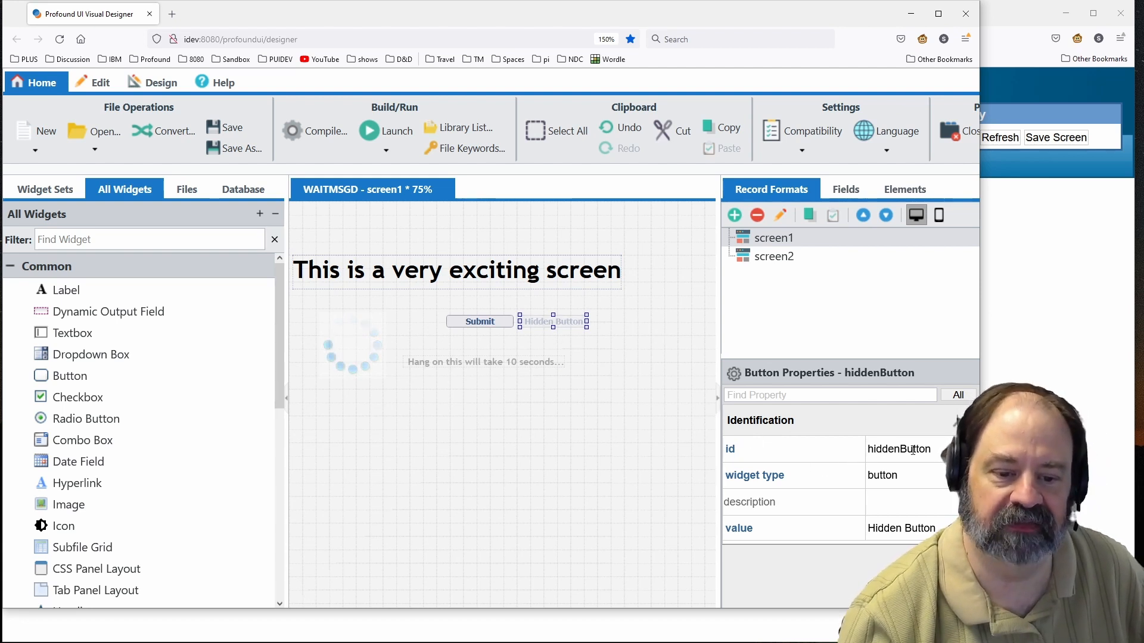
Show the Hidden Button on the design canvas and hide it again
right_click(558, 325)
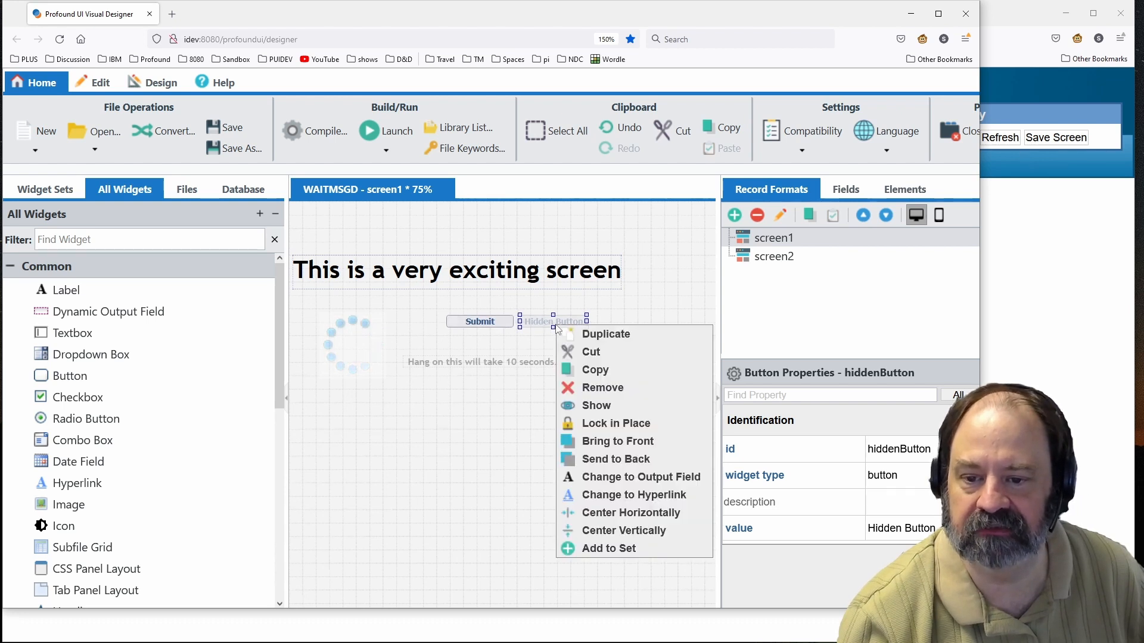
left_click(596, 406)
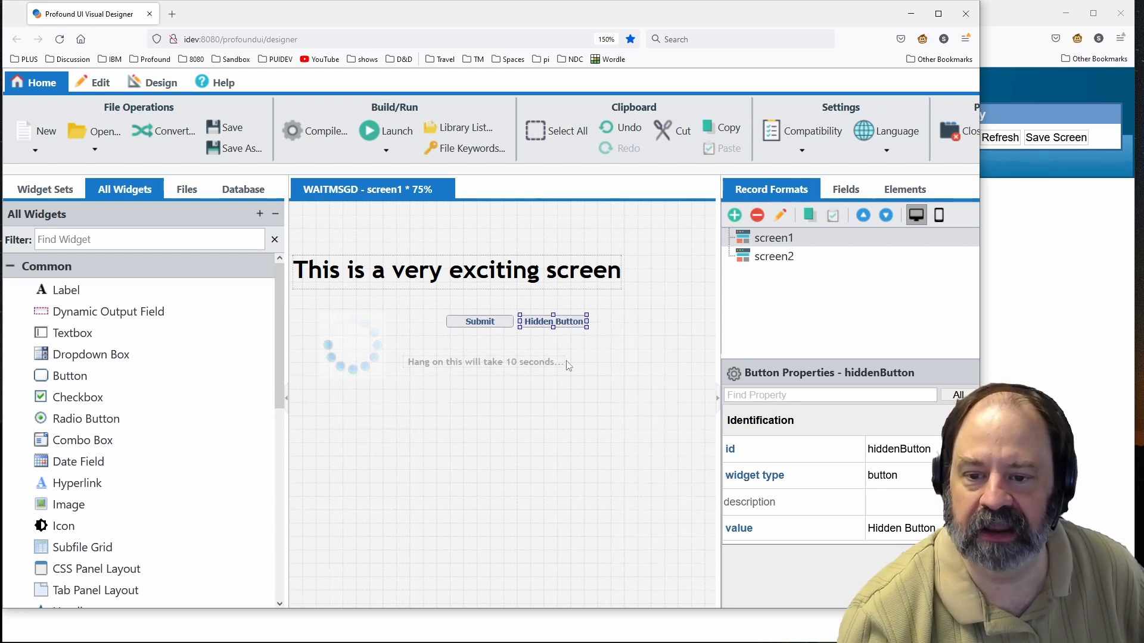
right_click(550, 325)
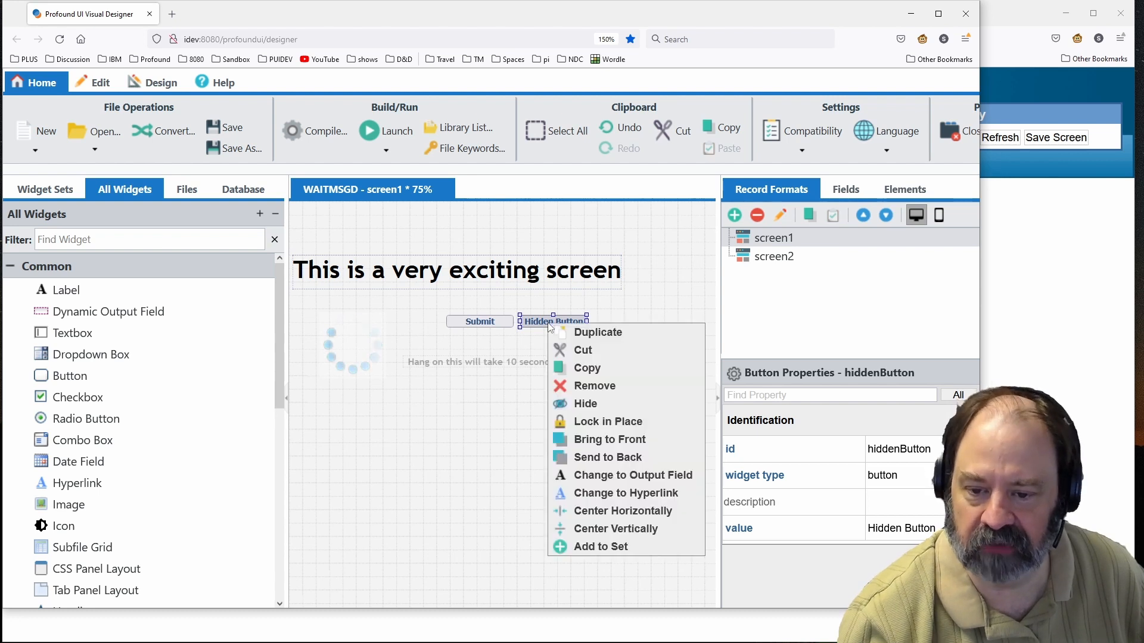
left_click(576, 410)
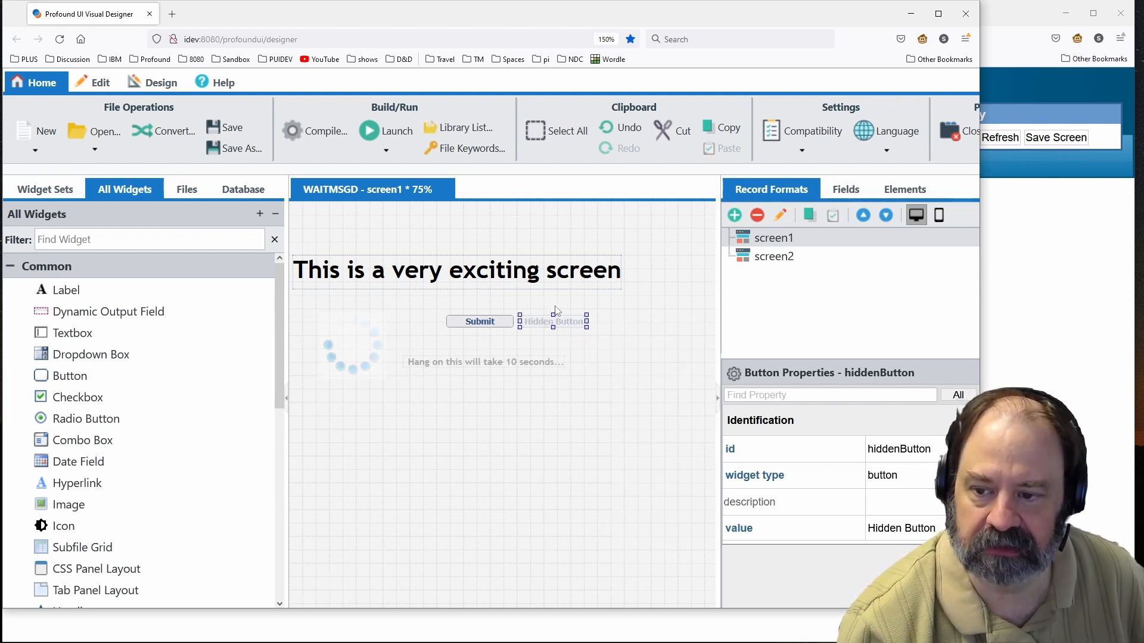
Examine the identification properties of the spinner image and the "Hang on this will take 10 seconds..." output field
left_click(352, 348)
key("Tab")
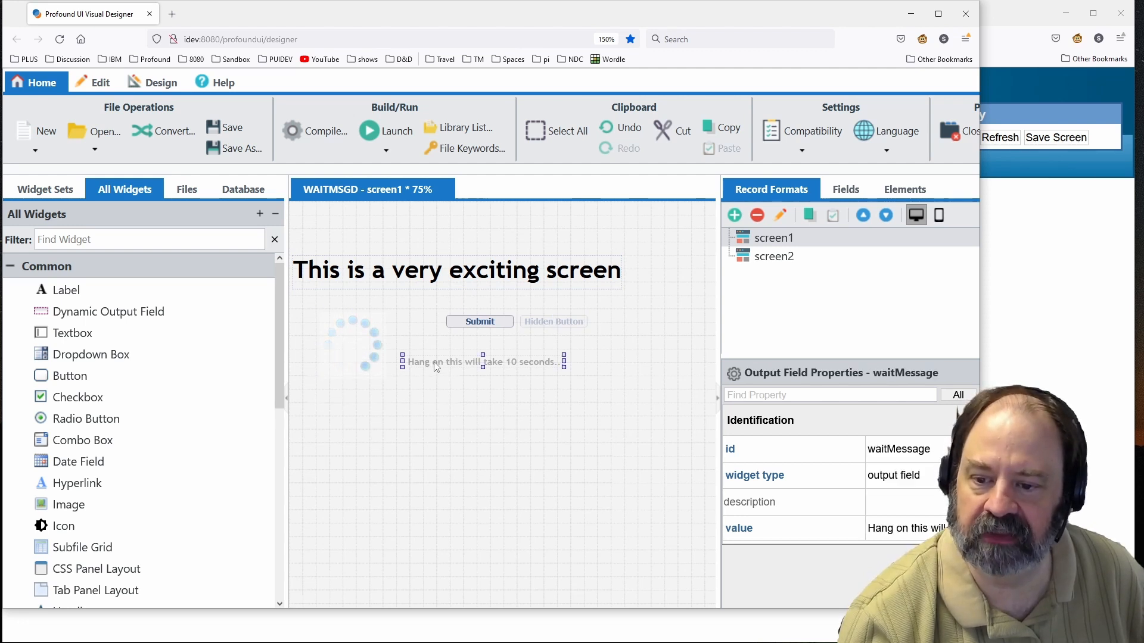
left_click(349, 344)
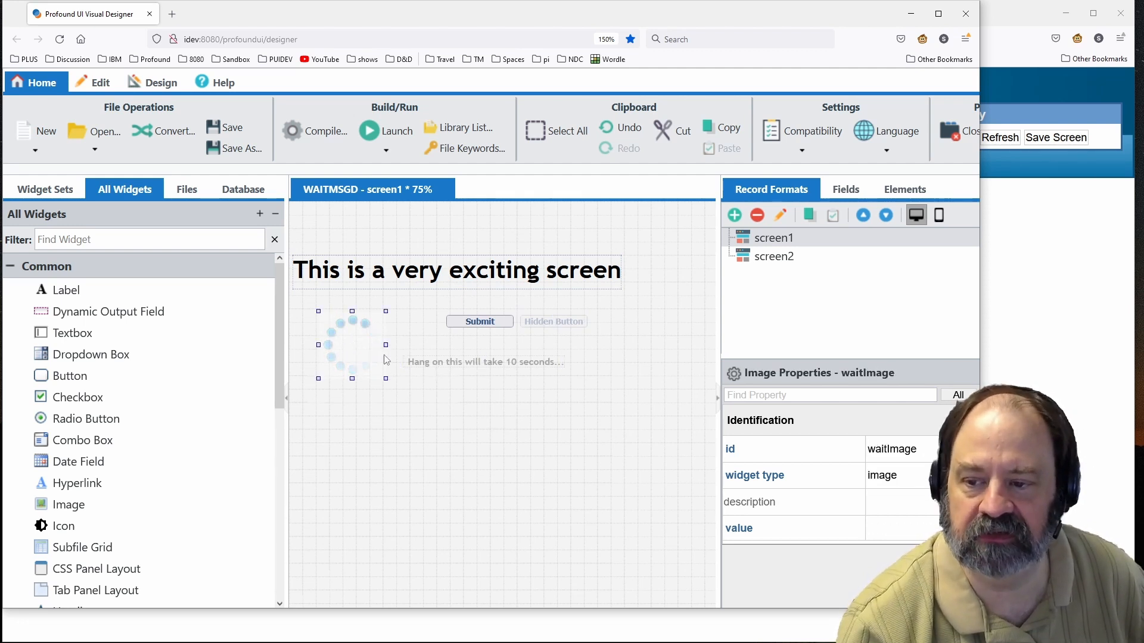
left_click_drag(119, 504, 120, 386)
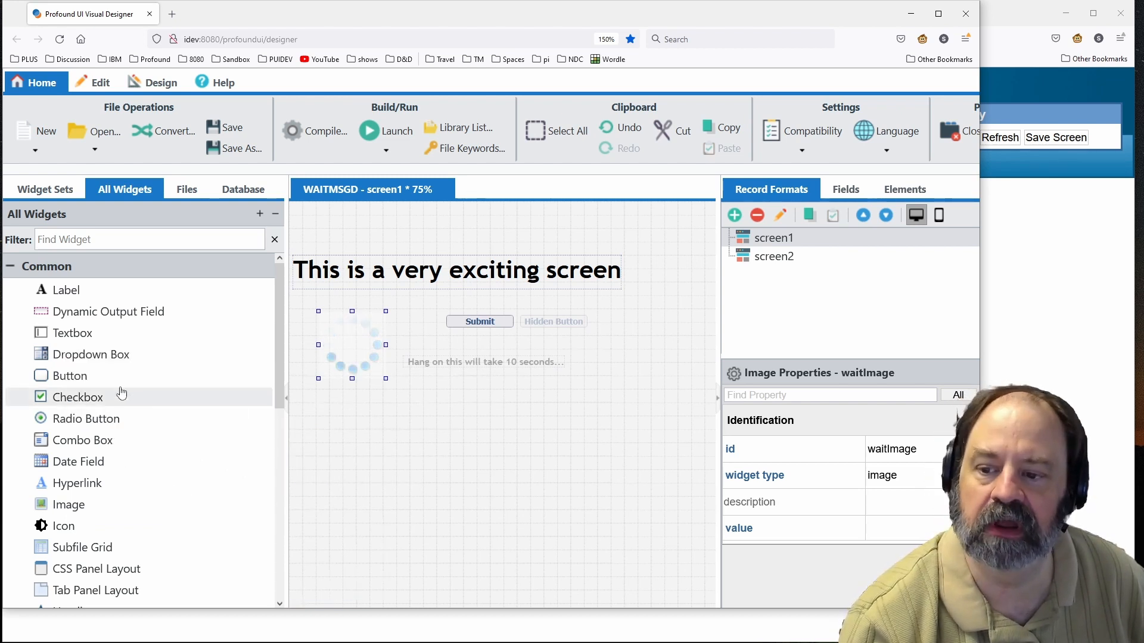
right_click(359, 337)
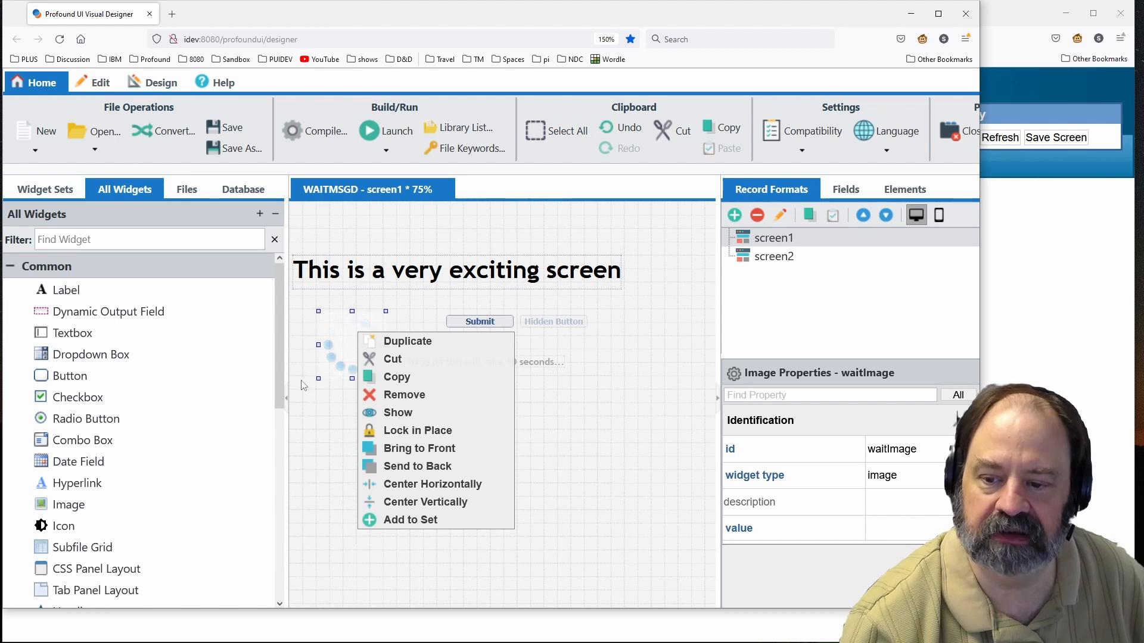
left_click(502, 352)
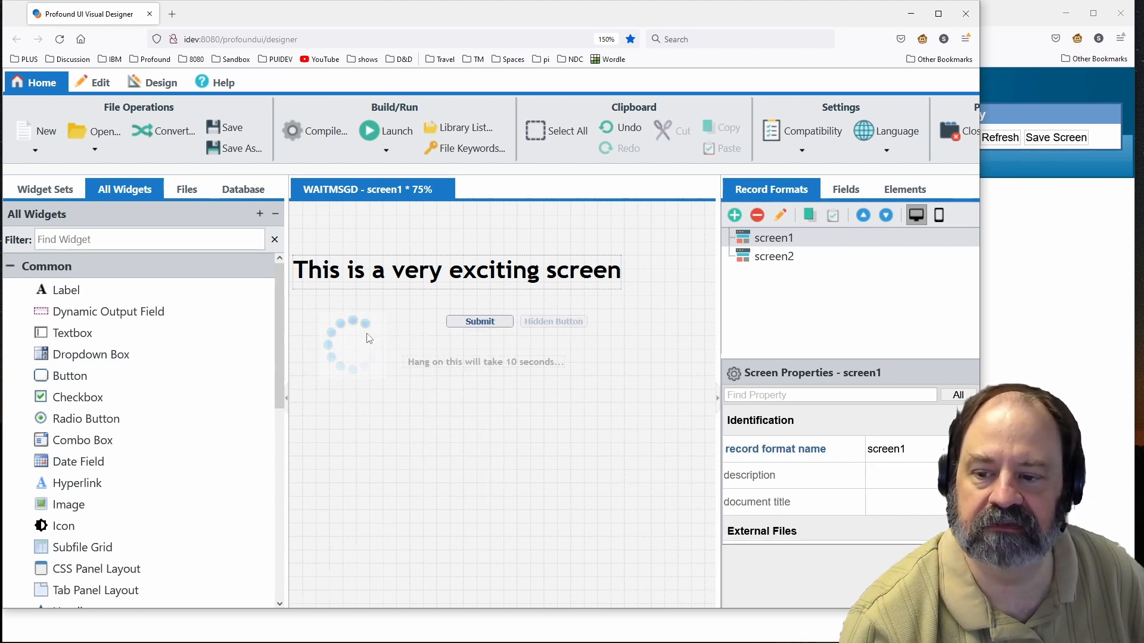
key("Tab")
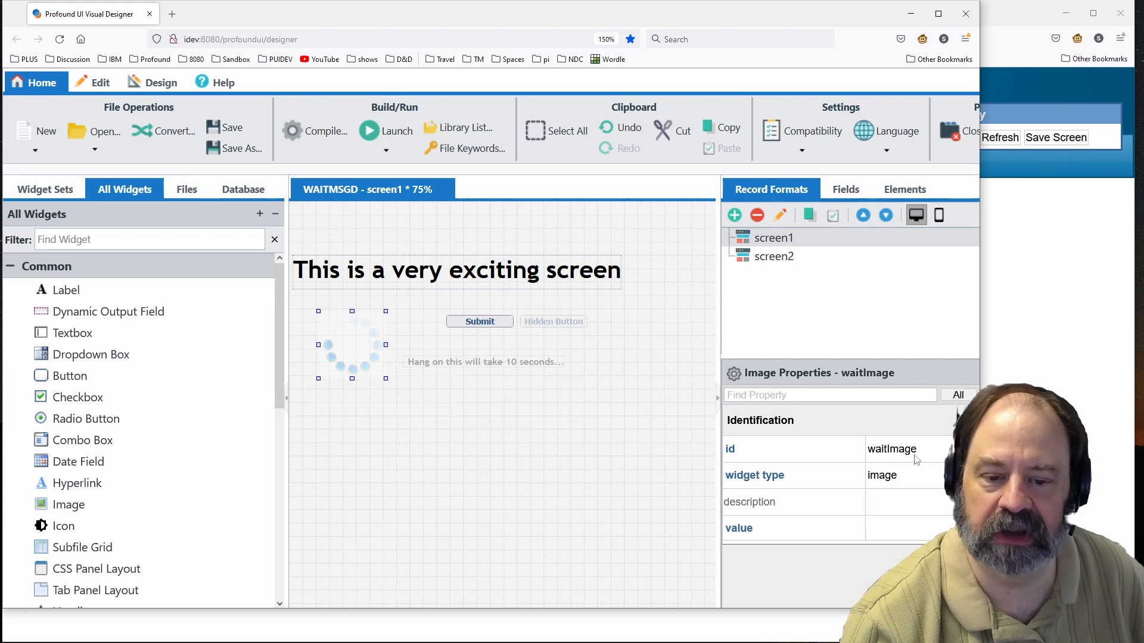
left_click(447, 364)
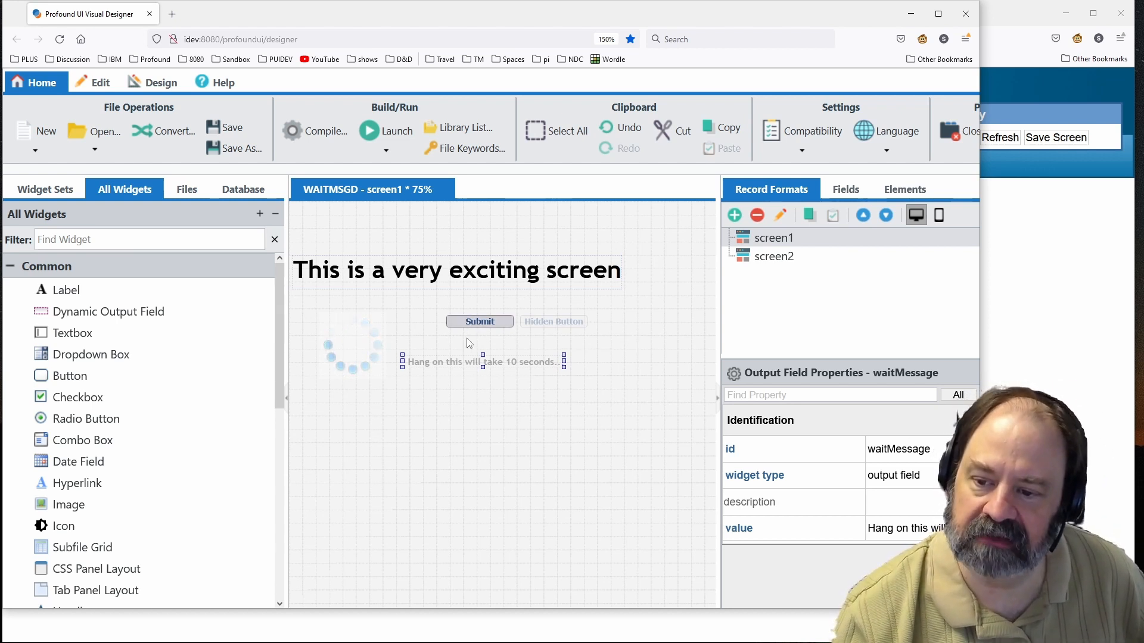
left_click(335, 338)
left_click(417, 362)
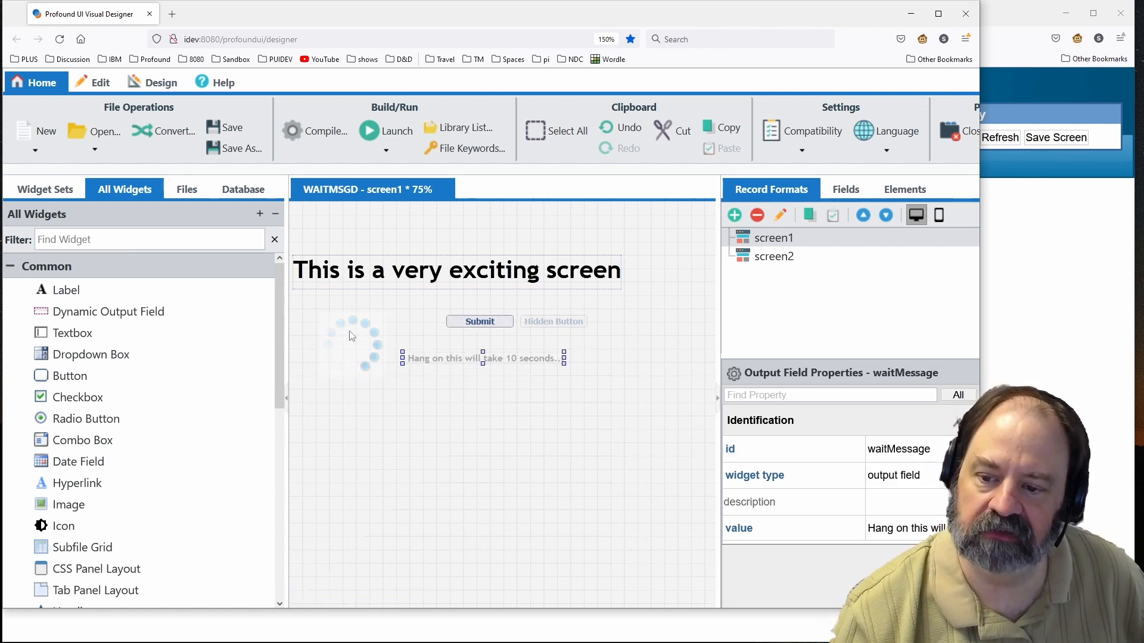
left_click(354, 346)
left_click(447, 363)
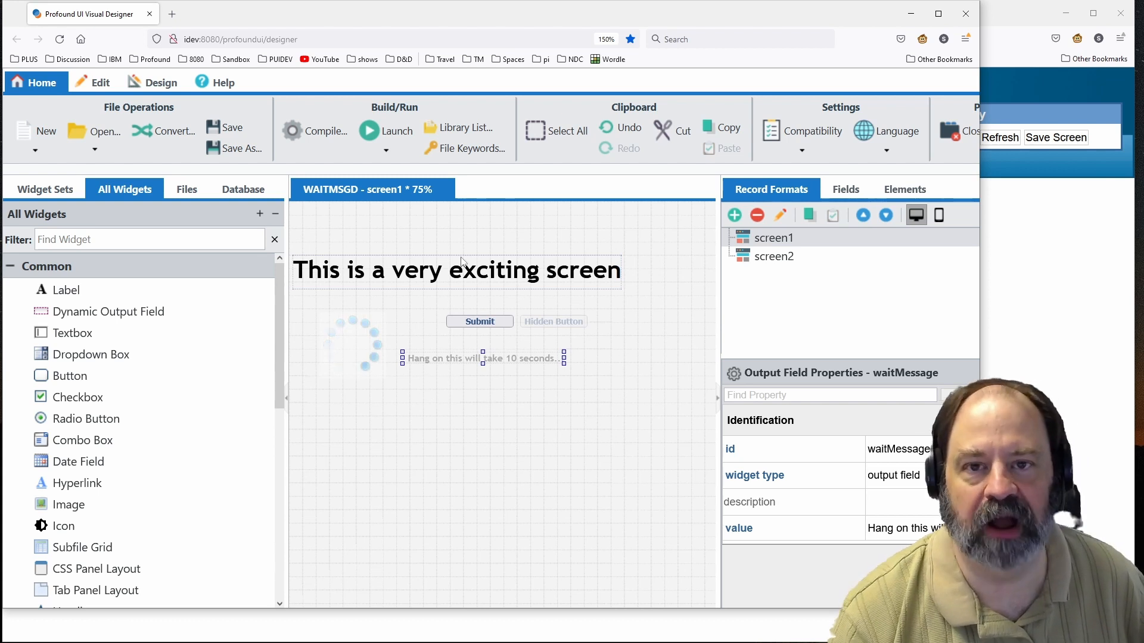
Compare the response property of the Submit button with that of the Hidden Button
left_click(464, 323)
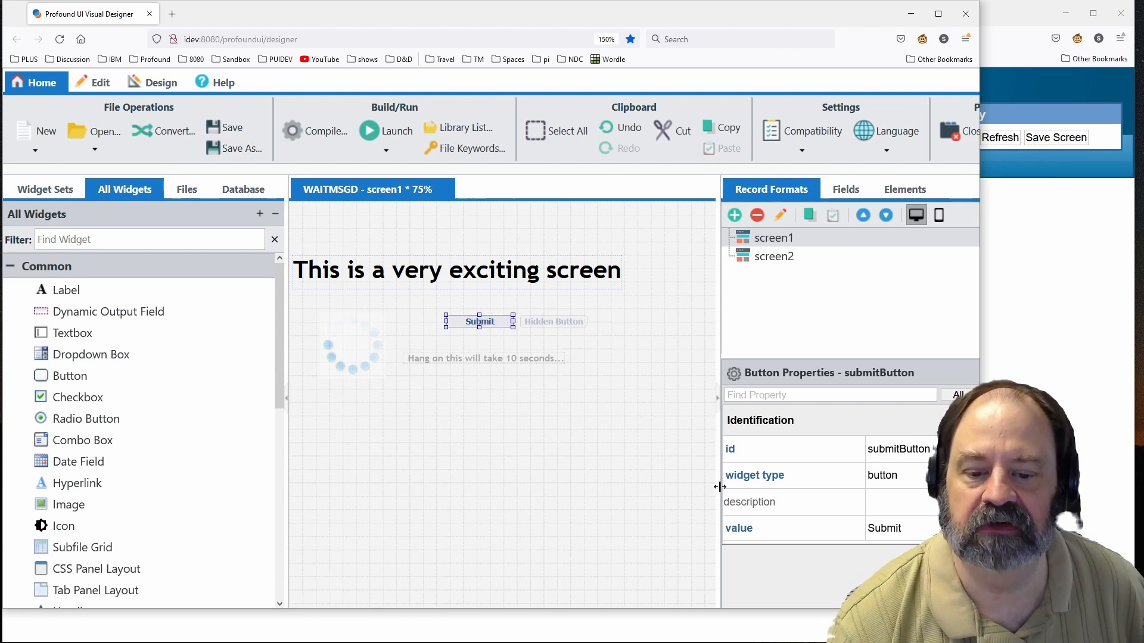
scroll(762, 517, "down", 1)
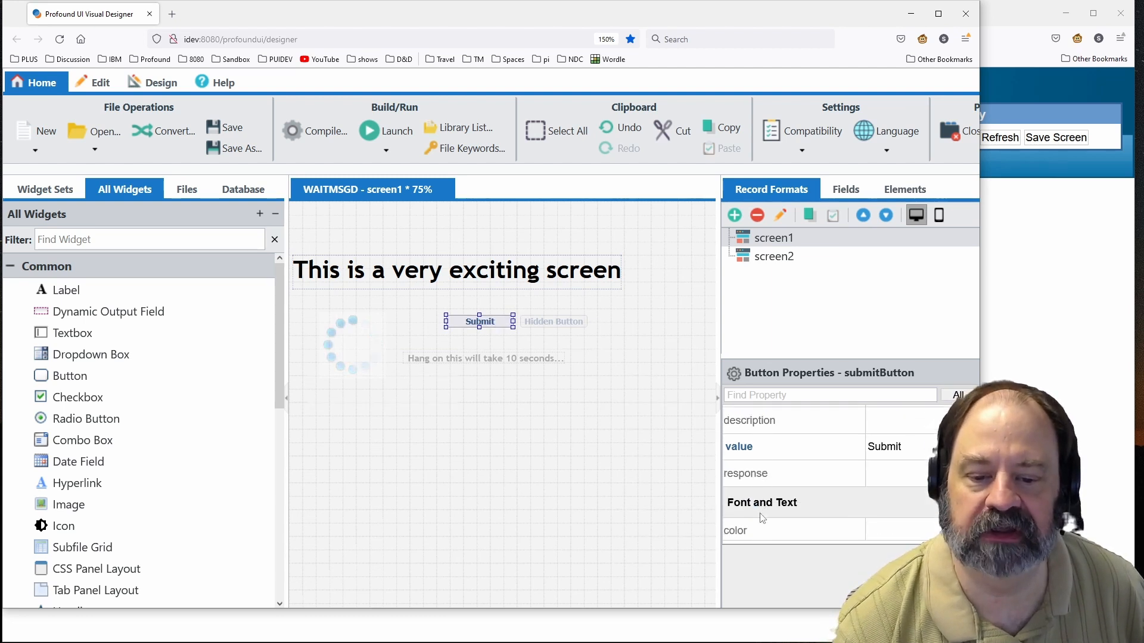
left_click(749, 467)
left_click(896, 466)
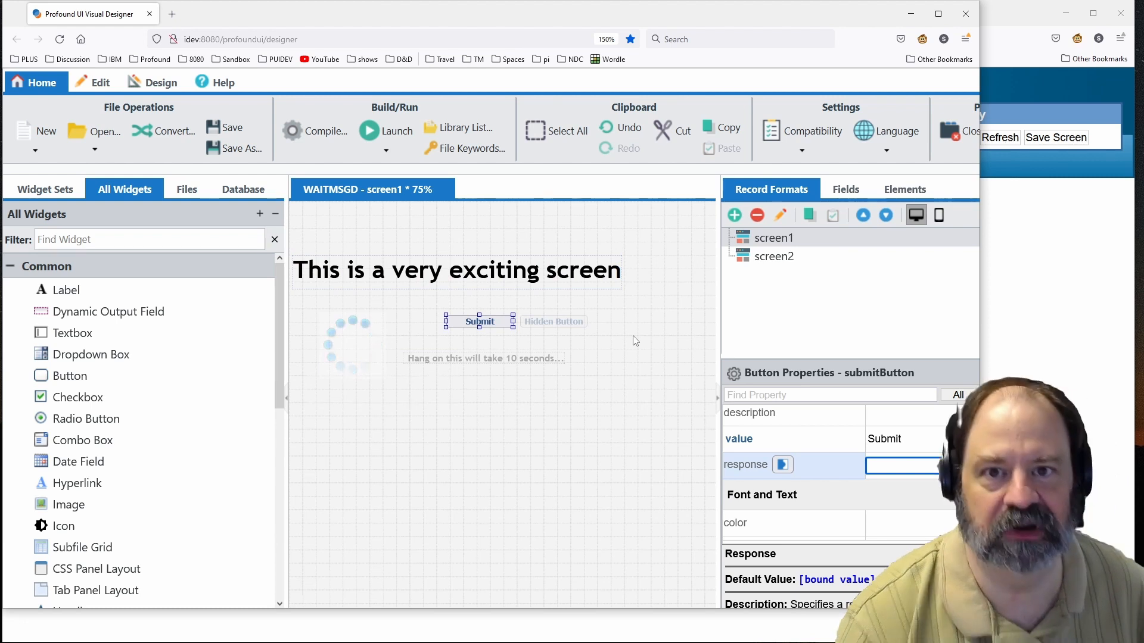
left_click(353, 343)
left_click(489, 373)
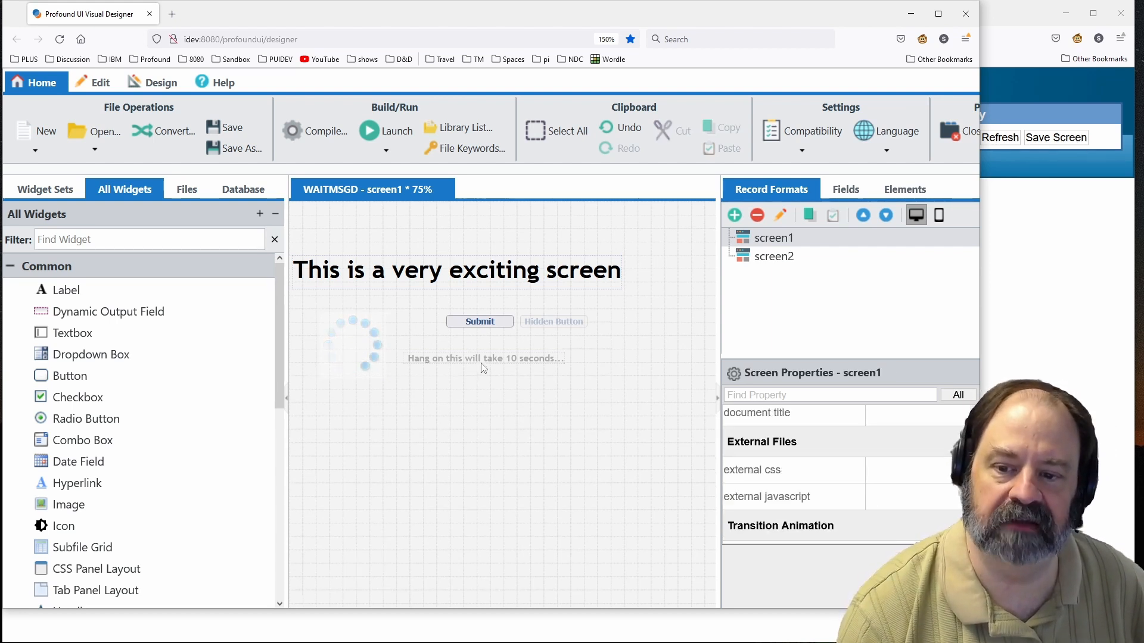
left_click(576, 320)
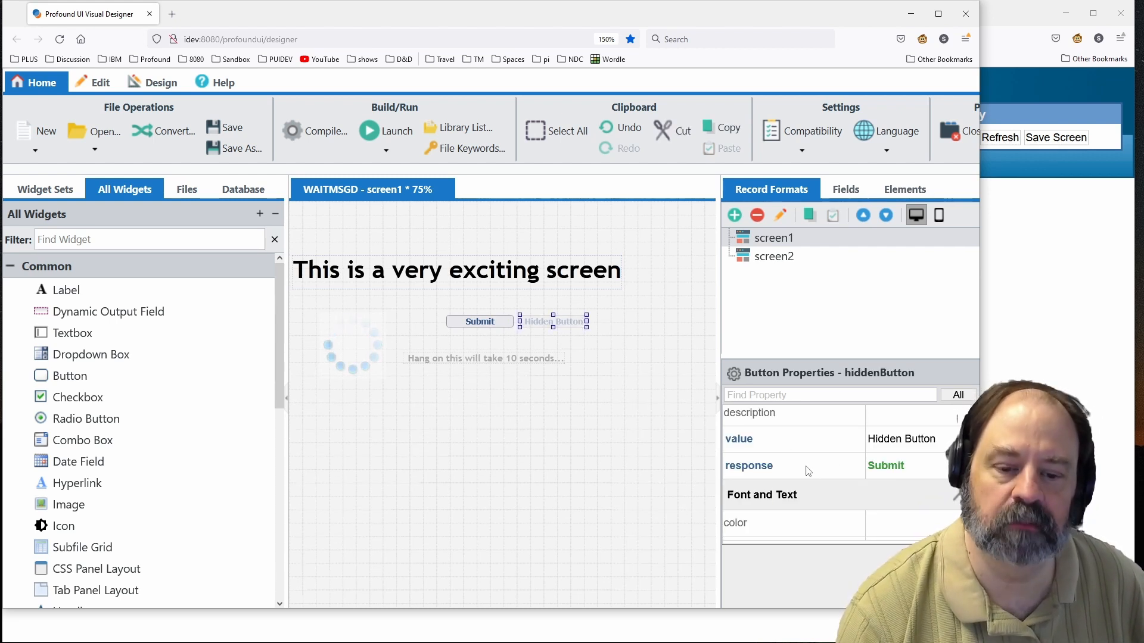
left_click(889, 469)
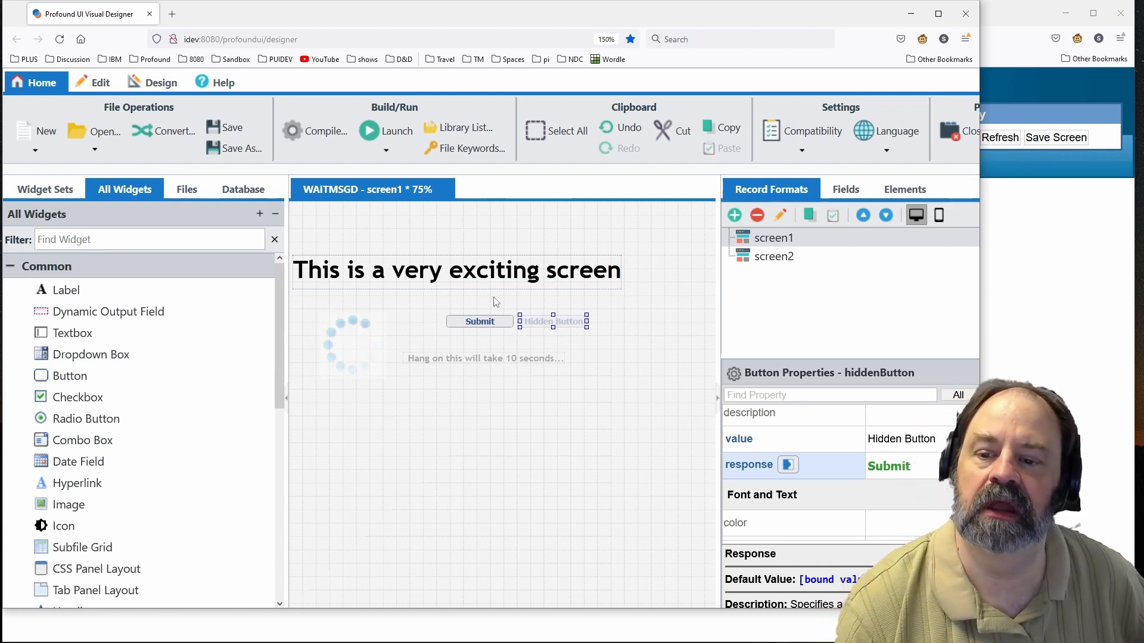
Find the Submit button's onclick property and open its script in the event editor
left_click(484, 323)
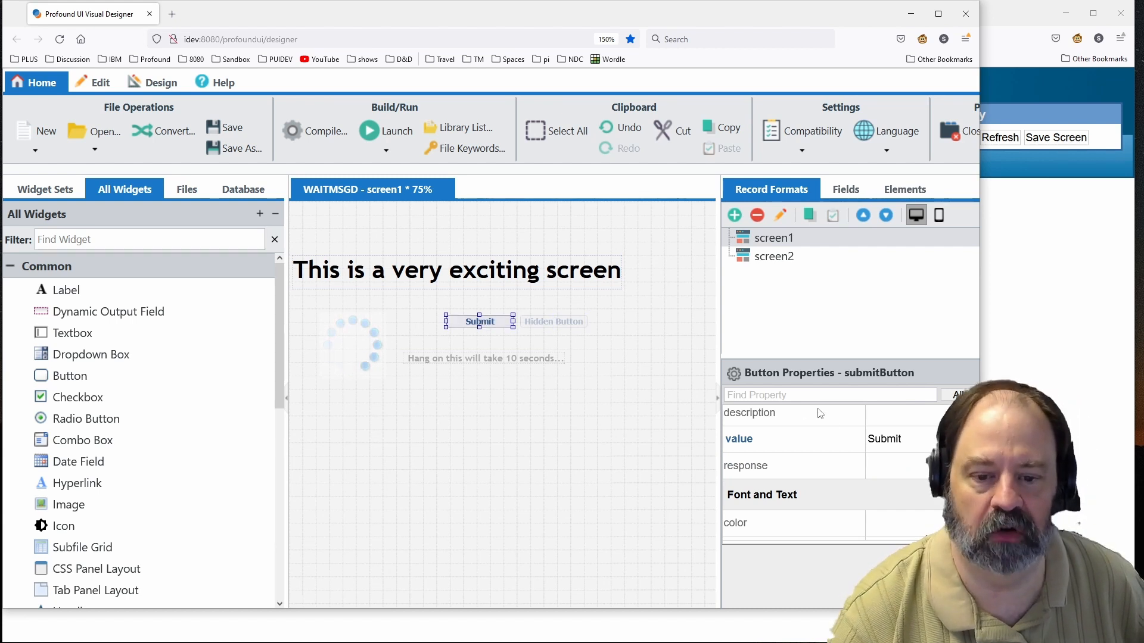
left_click(815, 395)
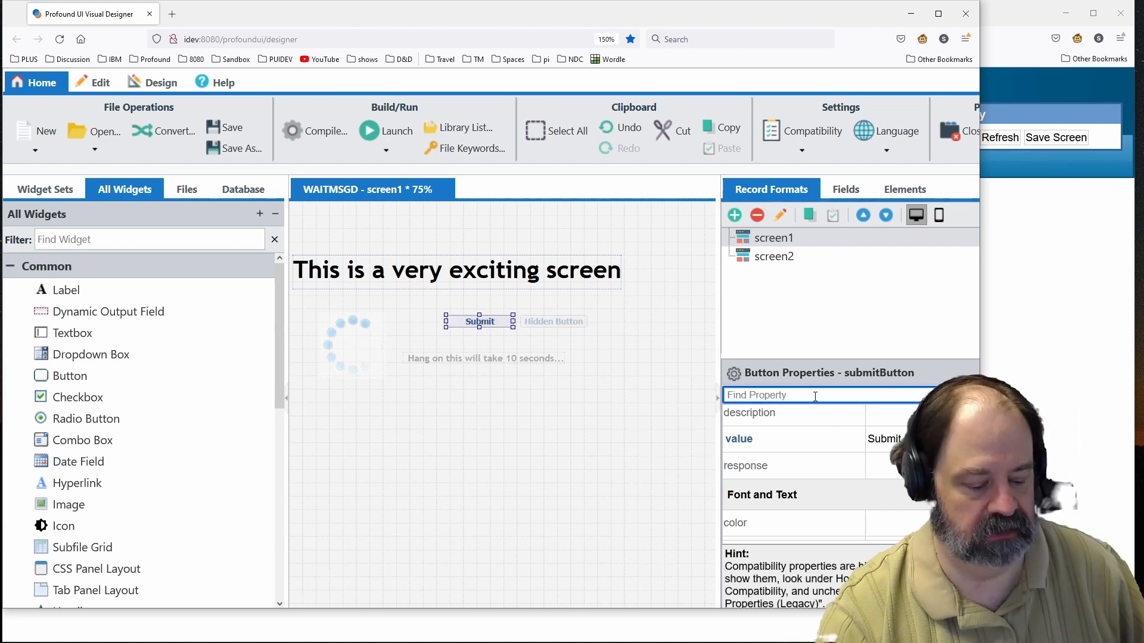
type("onclick")
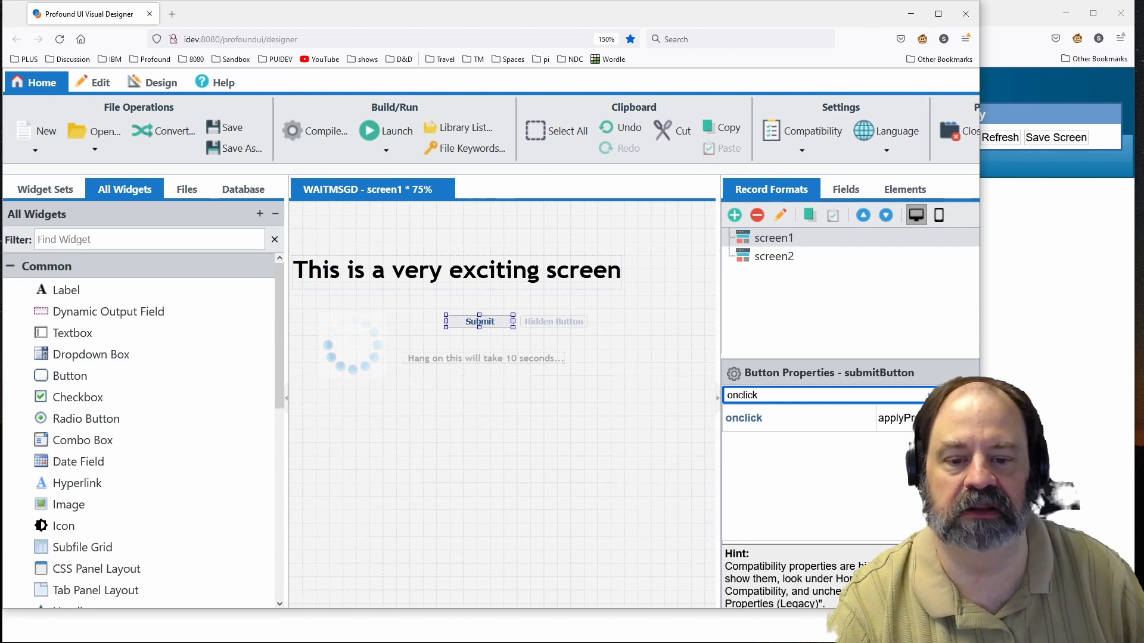
left_click(923, 418)
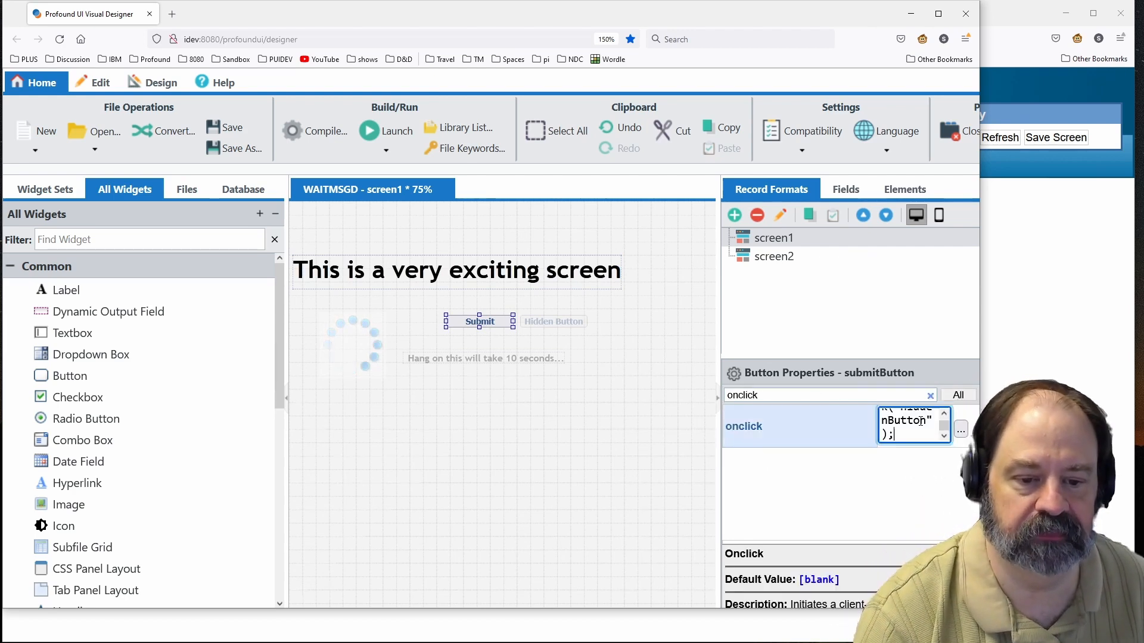
left_click(960, 429)
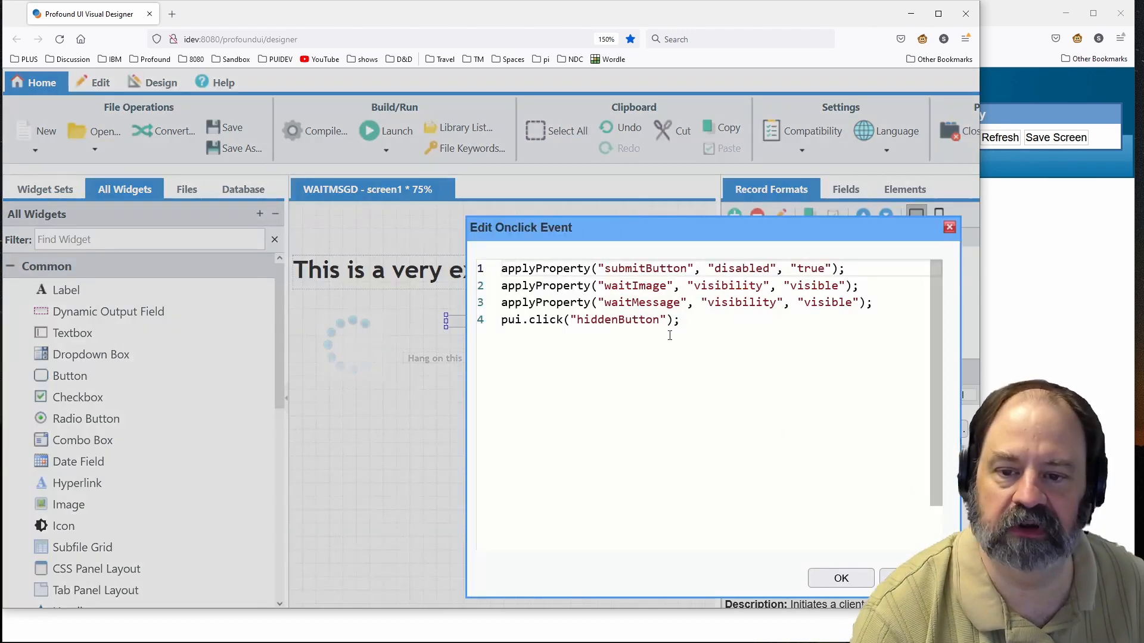
Examine the script line that applies the disabled property to submitButton, highlighting its arguments
left_click_drag(593, 270, 835, 269)
left_click(632, 269)
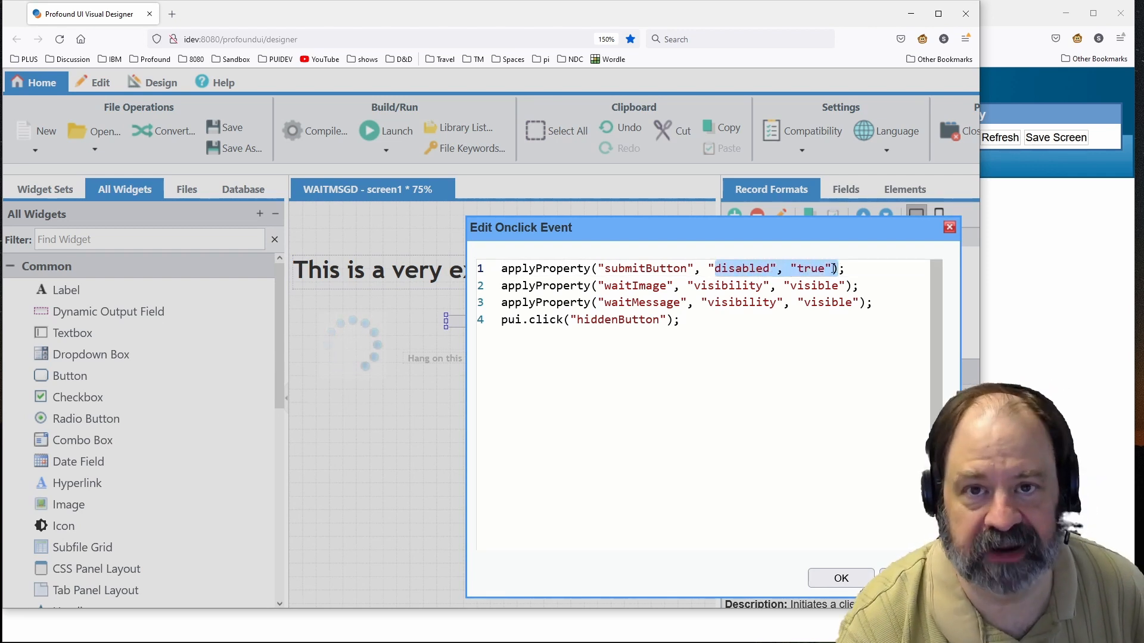
left_click(835, 269)
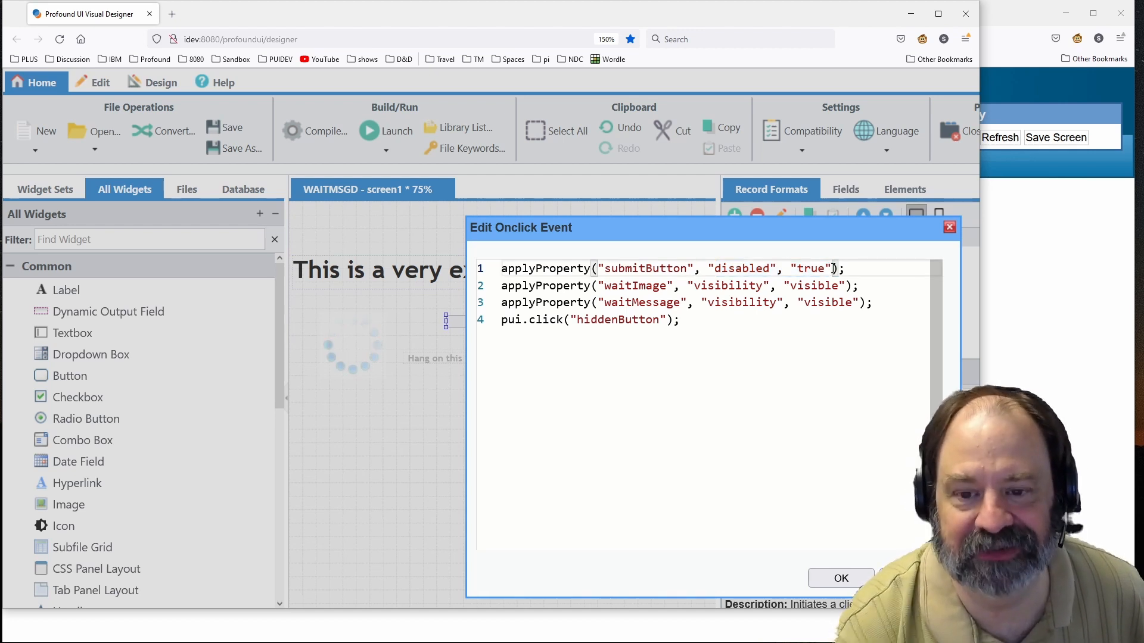
Examine the script lines that apply visible visibility to waitImage and waitMessage, highlighting their arguments
left_click(695, 286)
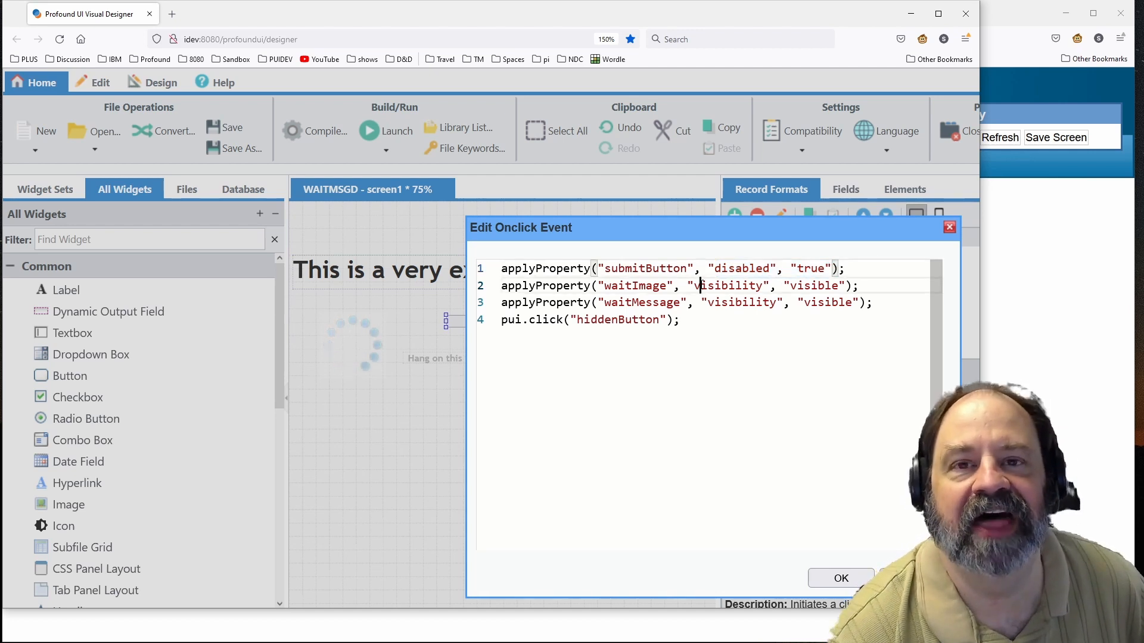
left_click_drag(598, 285, 667, 285)
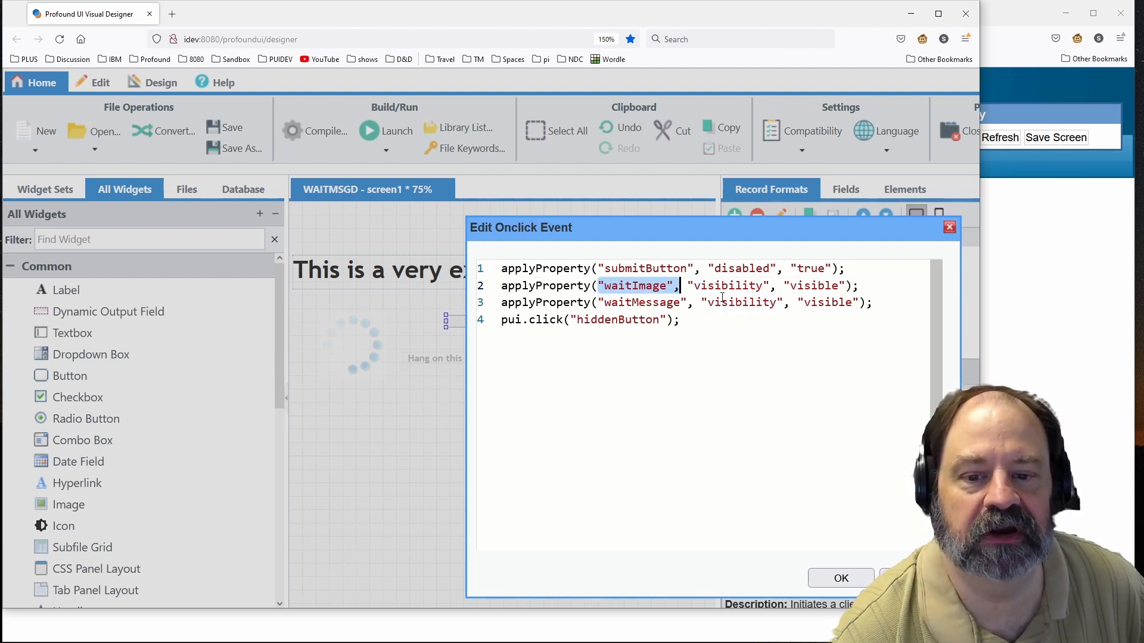
left_click_drag(702, 286, 872, 285)
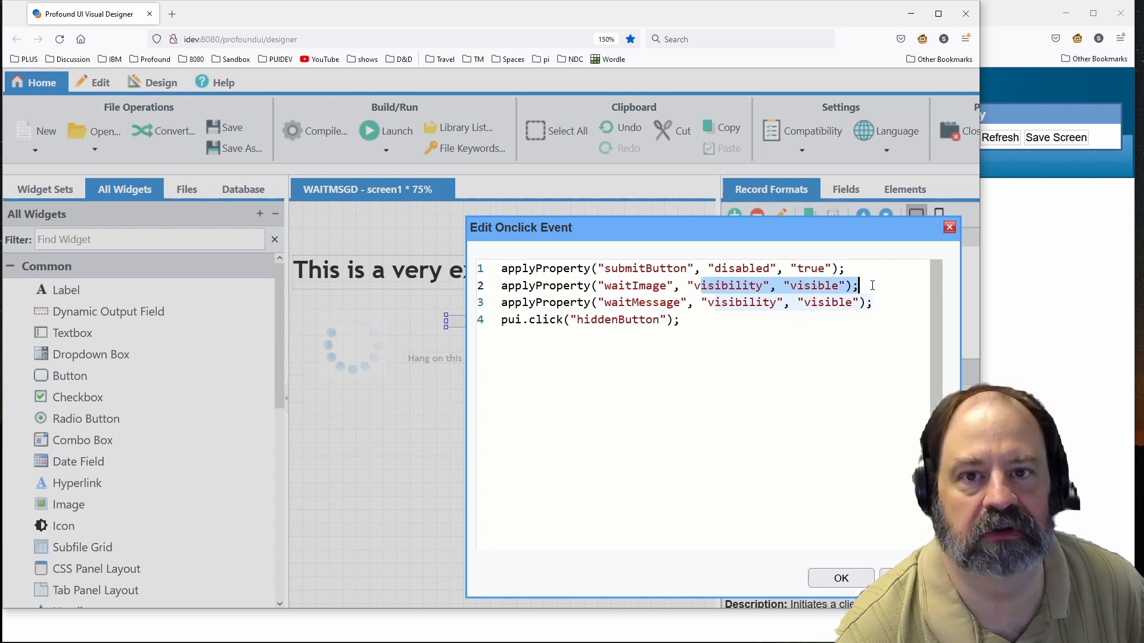
left_click(714, 302)
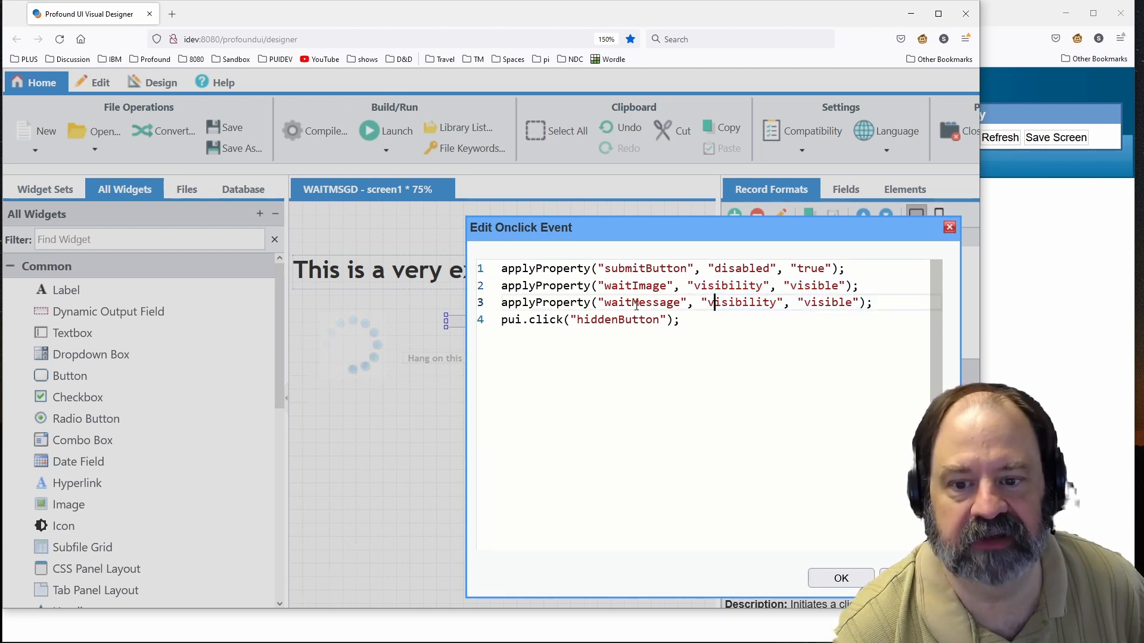
left_click_drag(606, 304, 868, 302)
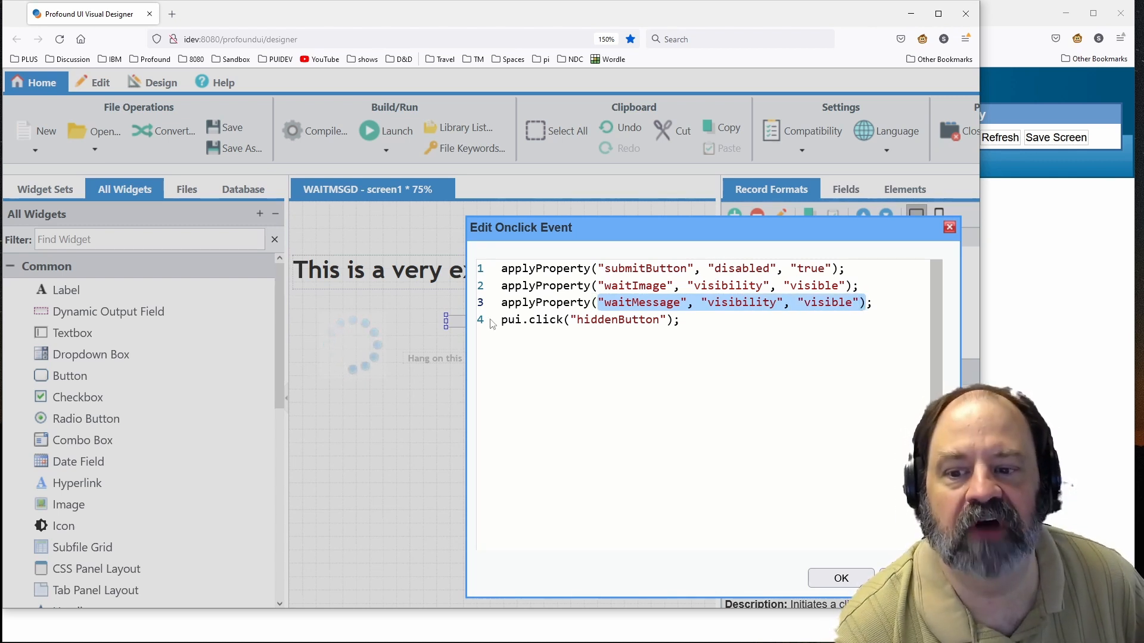
Examine the pui.click("hiddenButton") line and close the onclick event editor
left_click(646, 319)
left_click(536, 320)
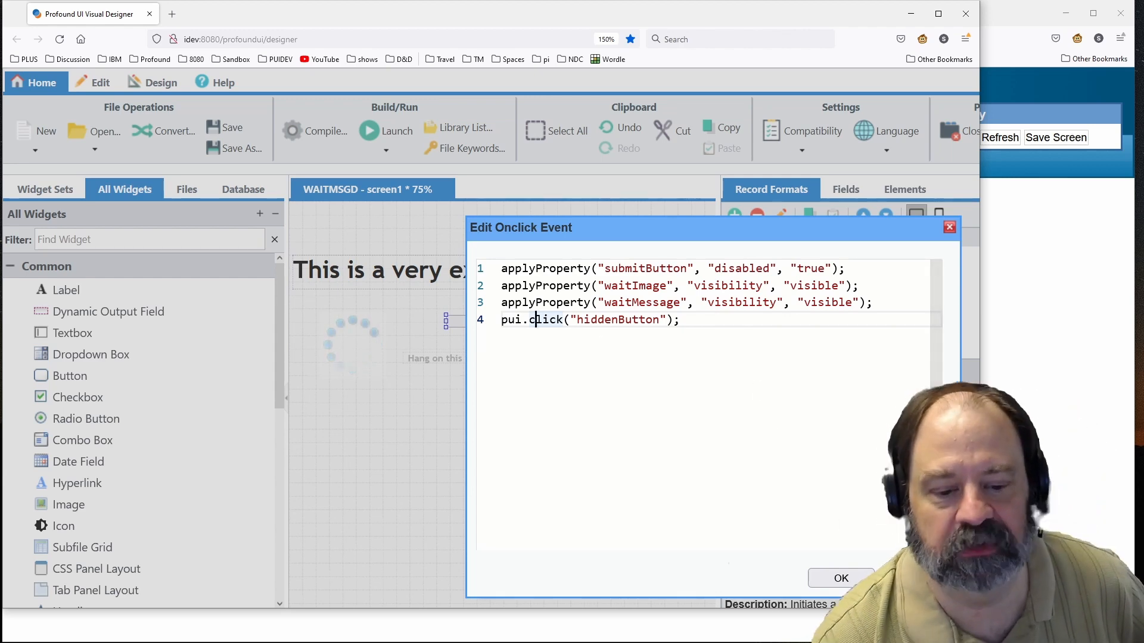
left_click(840, 578)
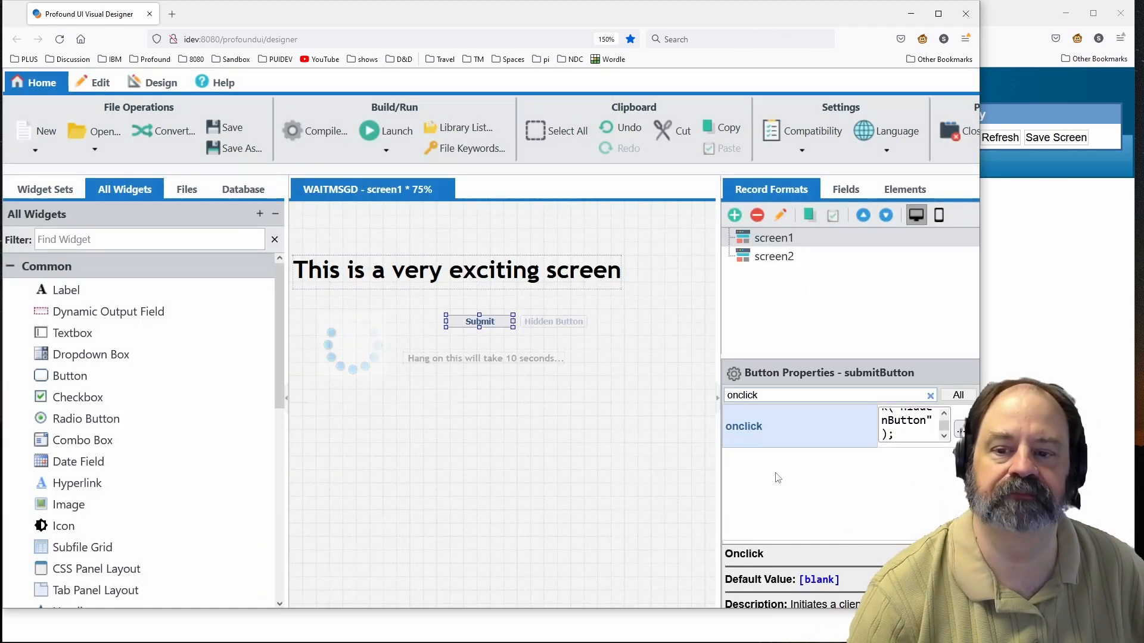
Filter the spinner image's properties by "image" and inspect its image source
left_click(322, 313)
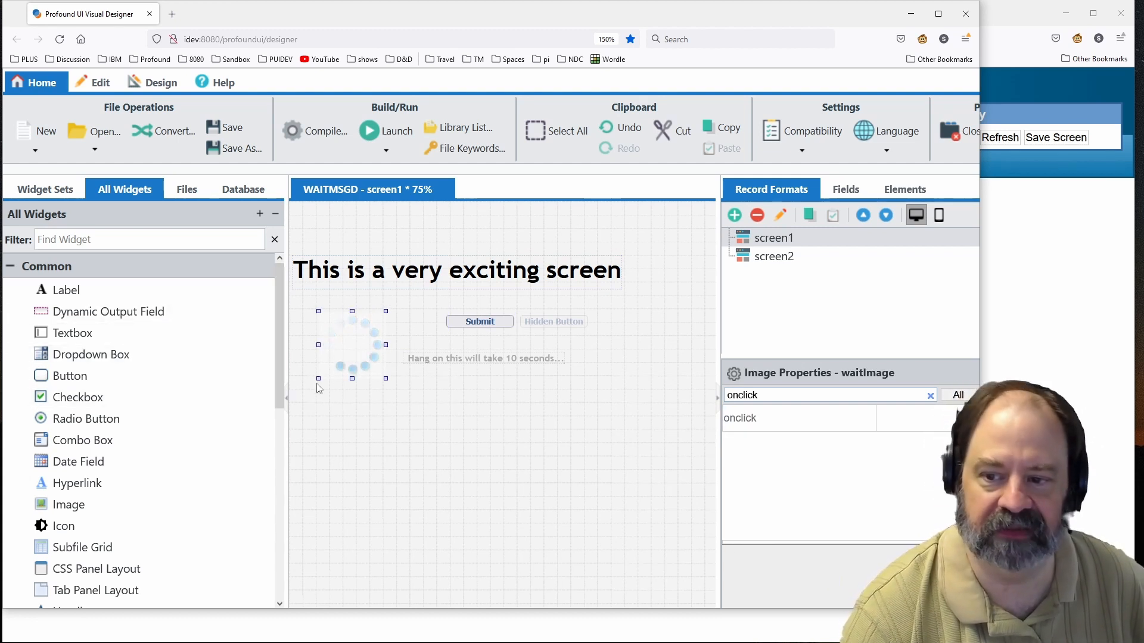
double_click(792, 394)
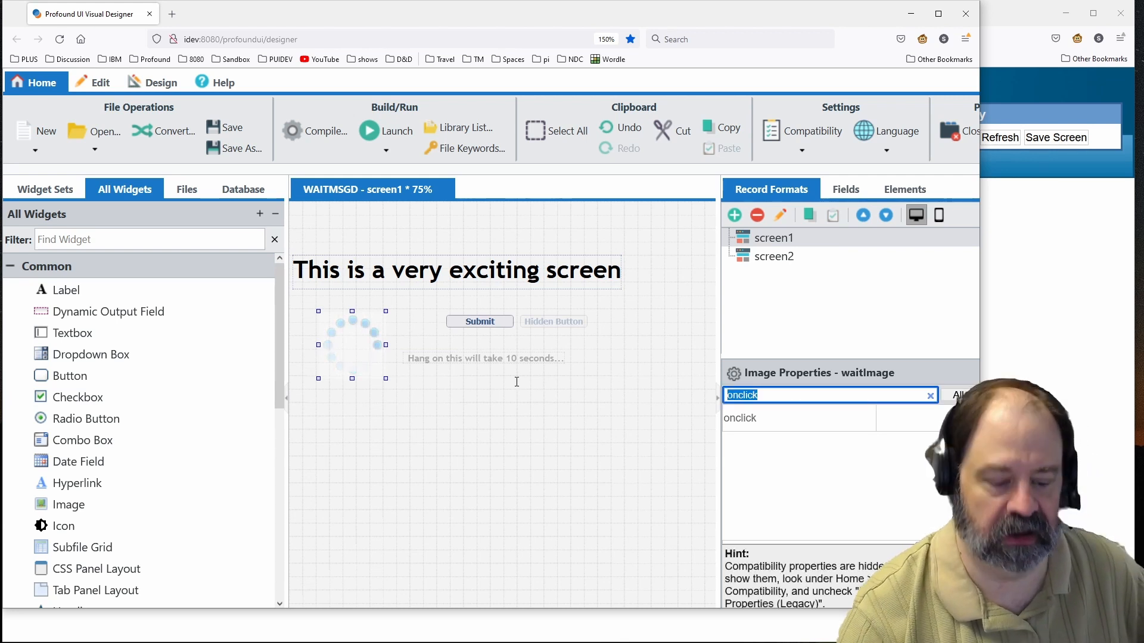
type("image")
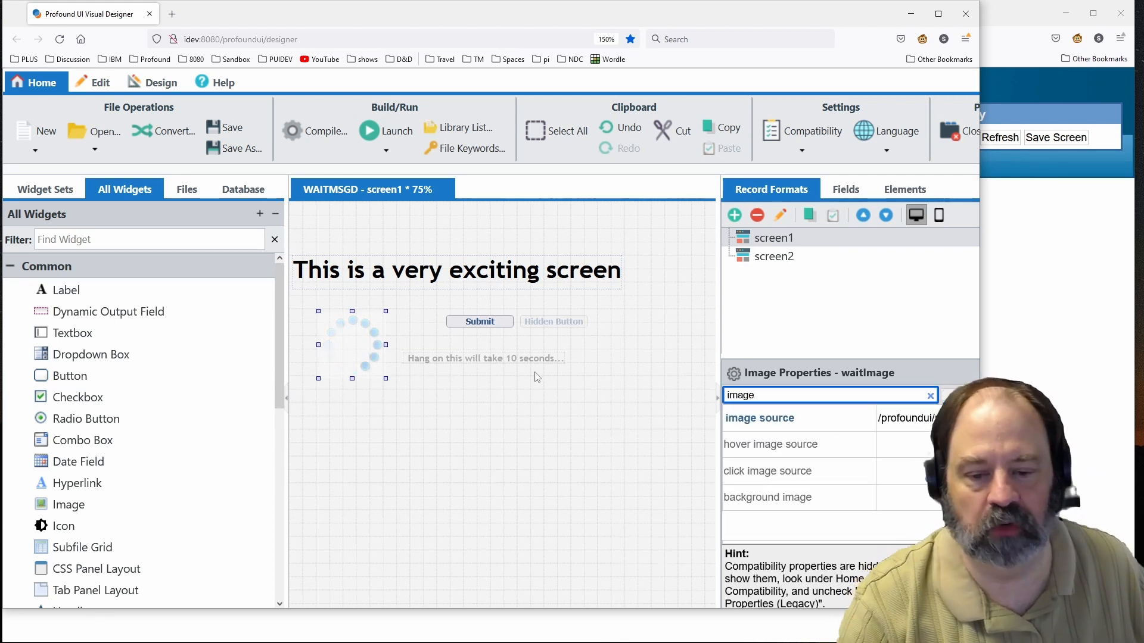
left_click(878, 424)
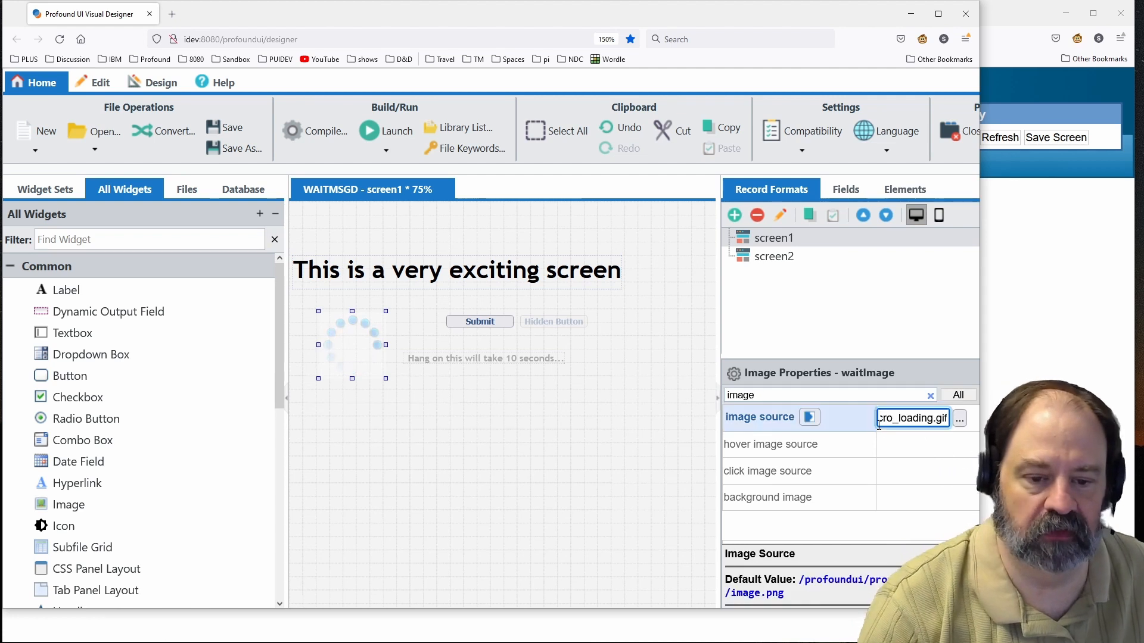
Browse the available image sources for loading animations such as atrium_macro_loading.gif, leaving the chooser without selecting a new image
left_click(960, 418)
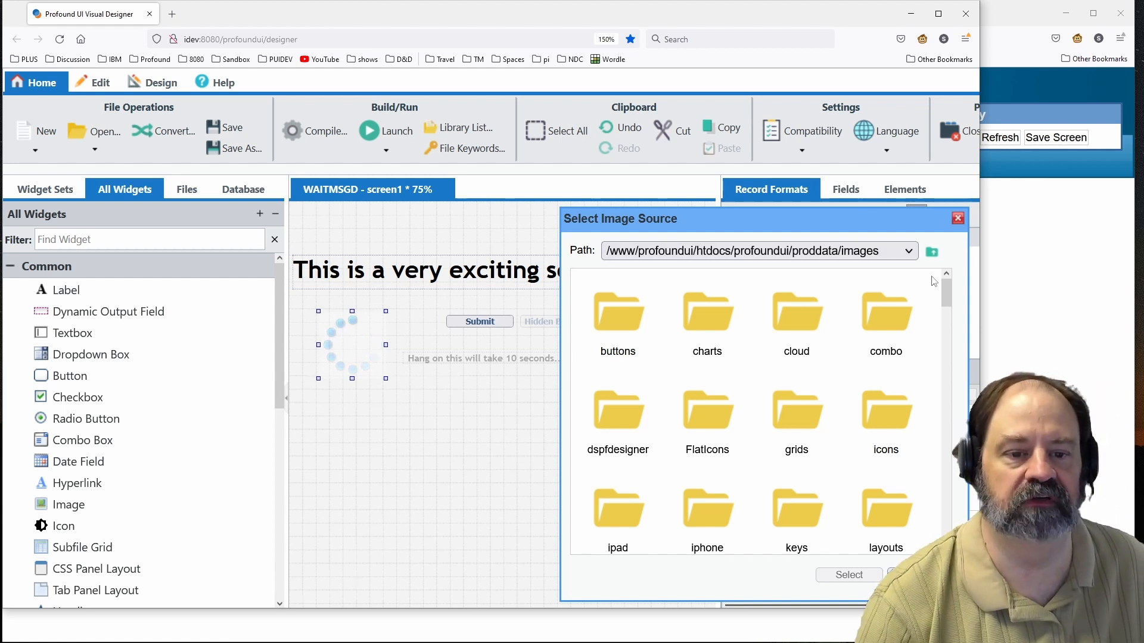
left_click_drag(947, 288, 946, 347)
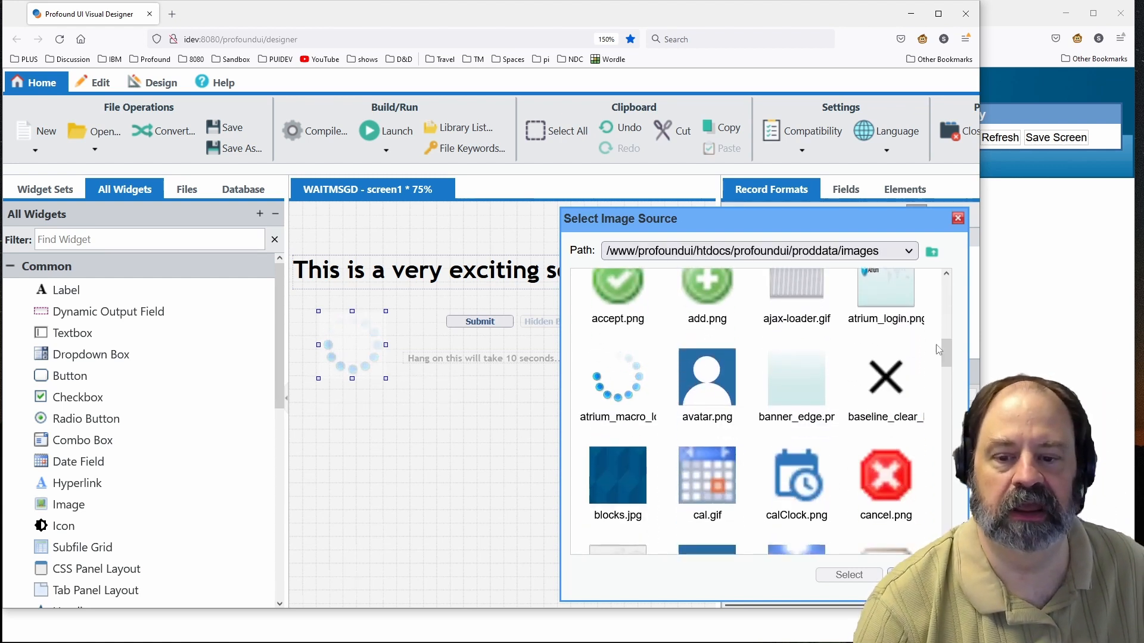
left_click(616, 383)
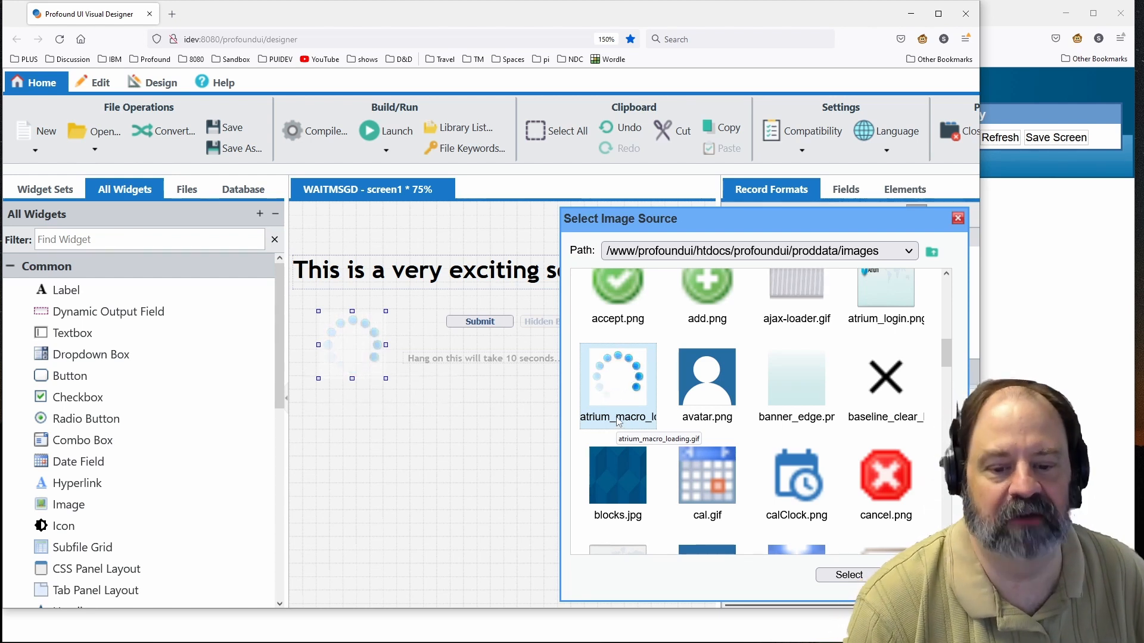
scroll(617, 421, "down", 3)
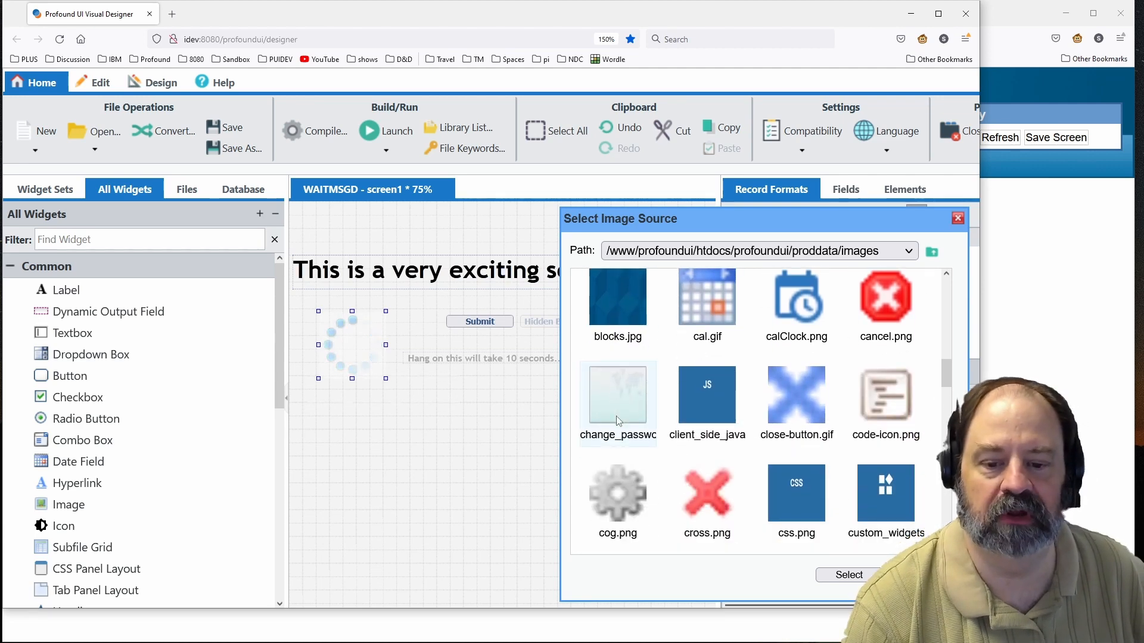
scroll(617, 421, "down", 10)
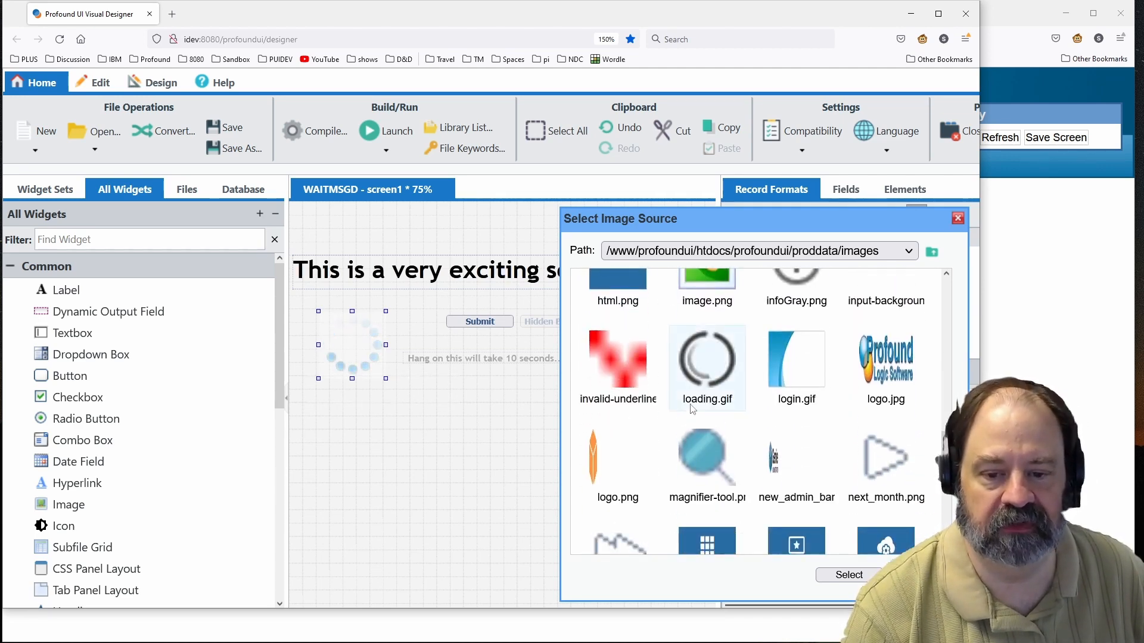
scroll(693, 409, "down", 6)
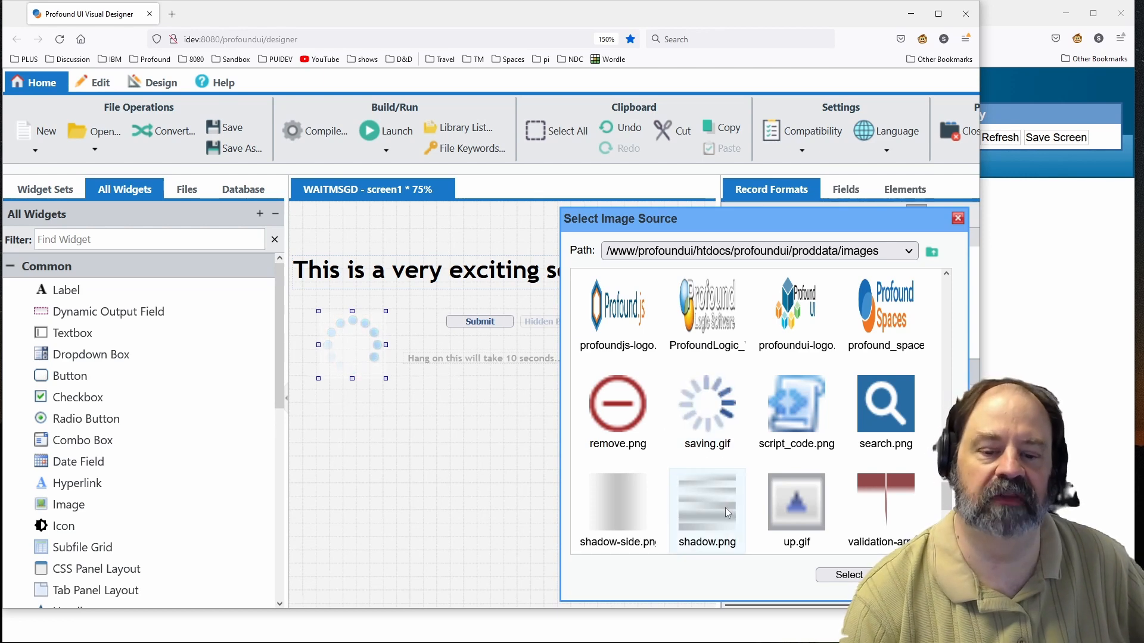
left_click(958, 219)
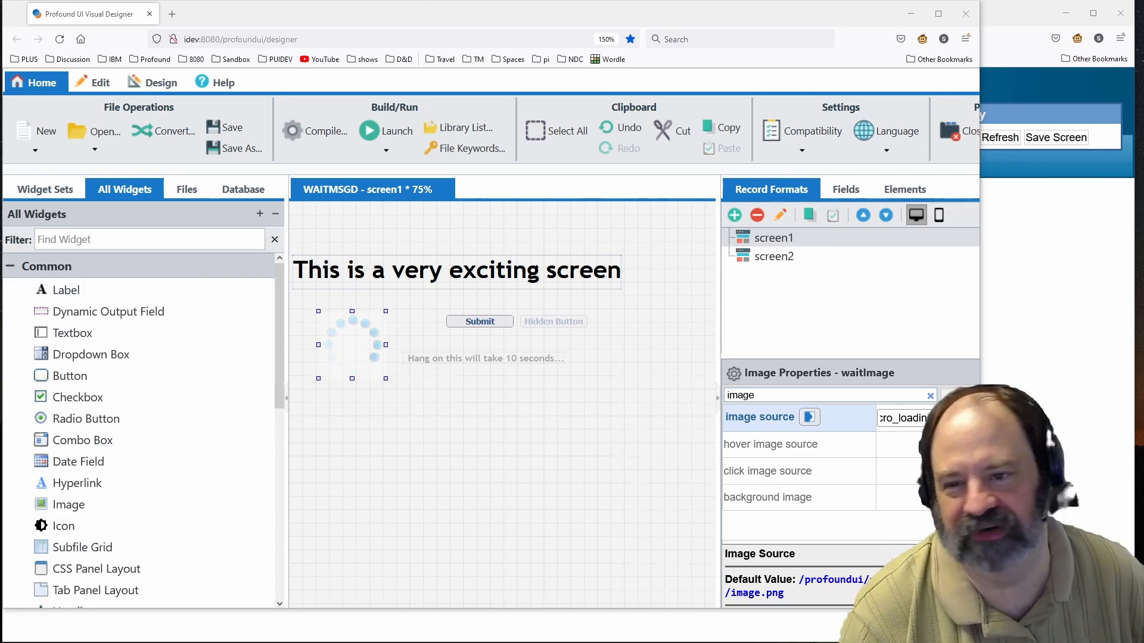
Switch to Visual Studio Code and examine the exfmt screen1, sleep(10) and exfmt screen2 statements in WAITMSGR.RPGLE
key("alt+Tab")
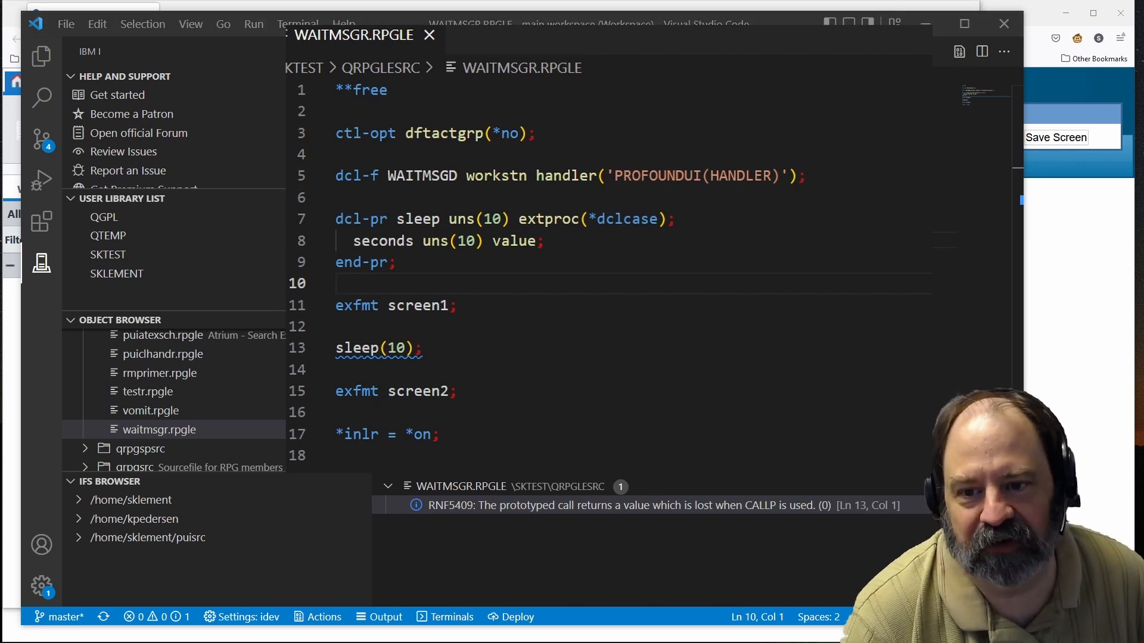
left_click(432, 352)
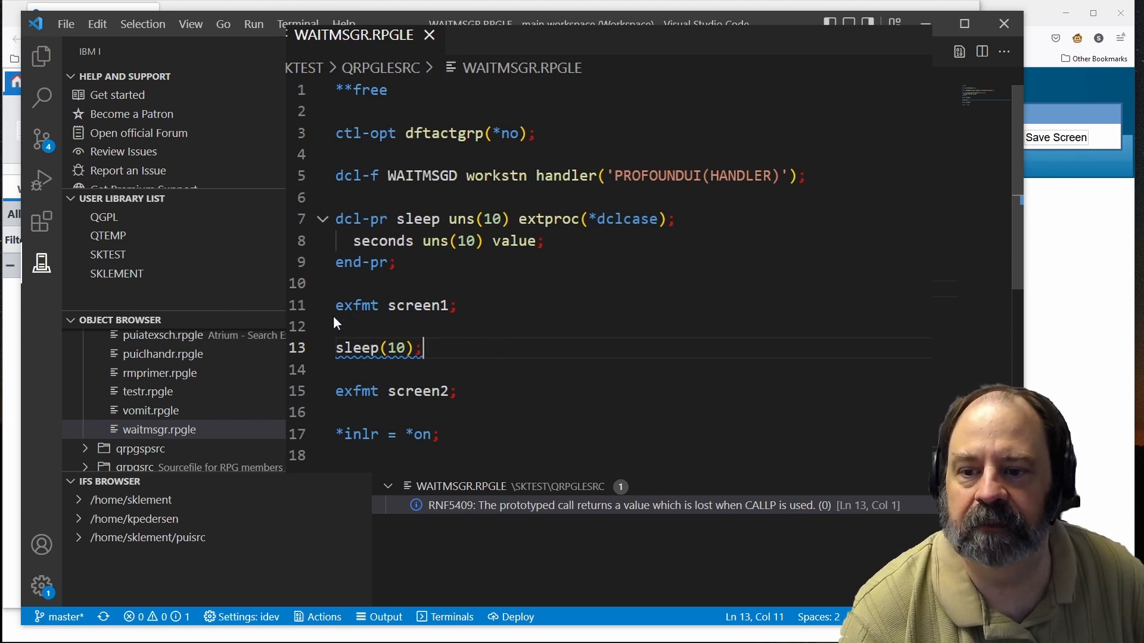
left_click_drag(500, 306, 304, 305)
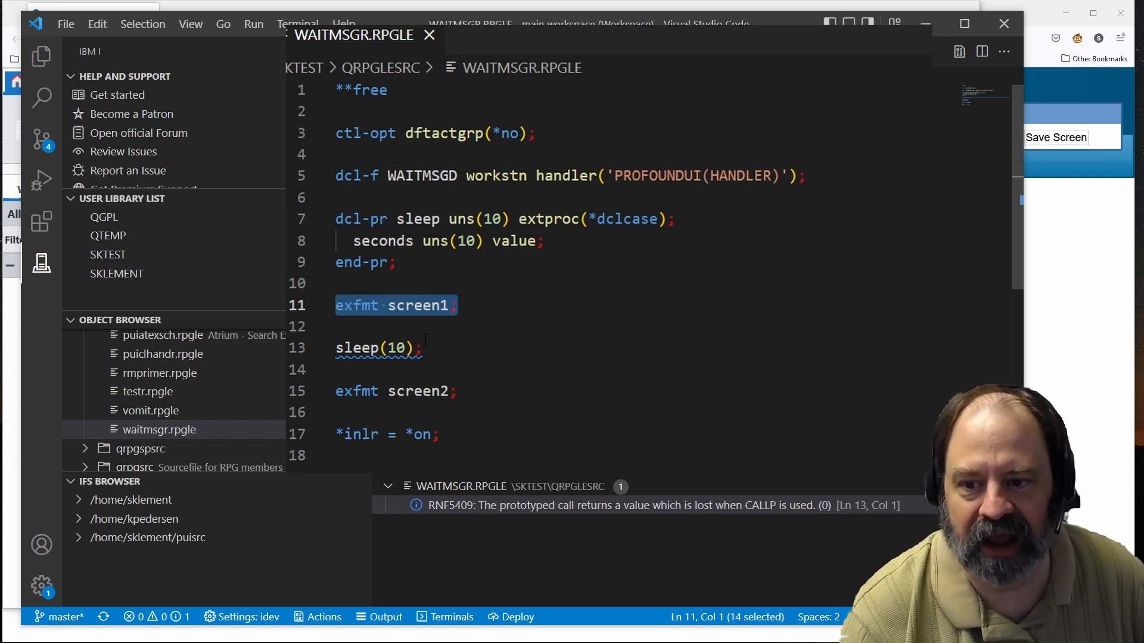
left_click_drag(424, 348, 291, 347)
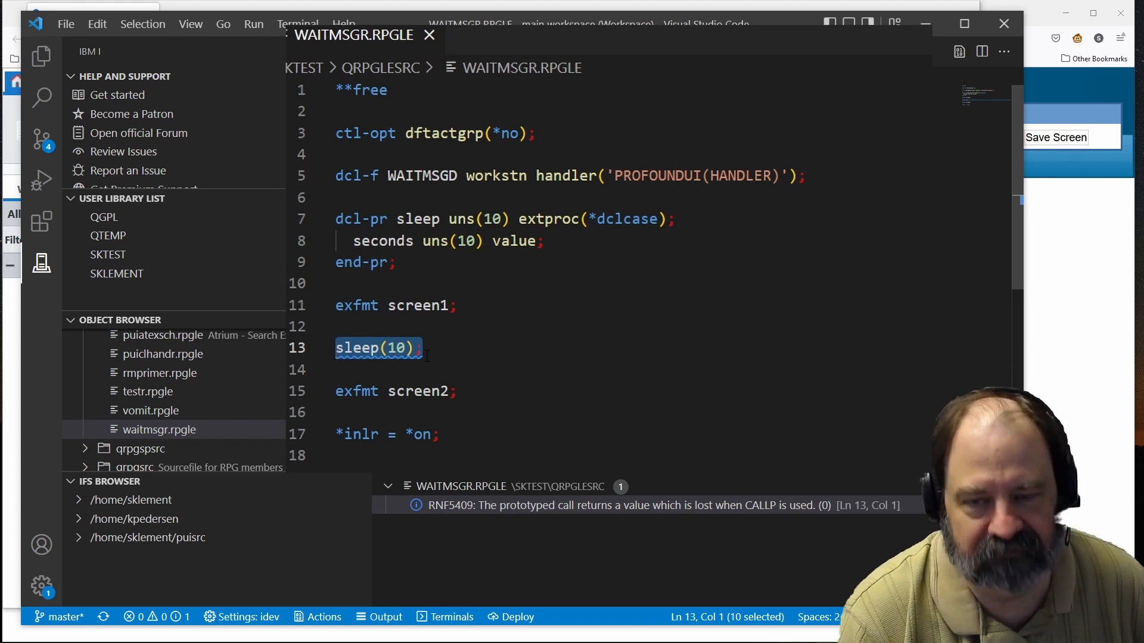
mouse_move(426, 356)
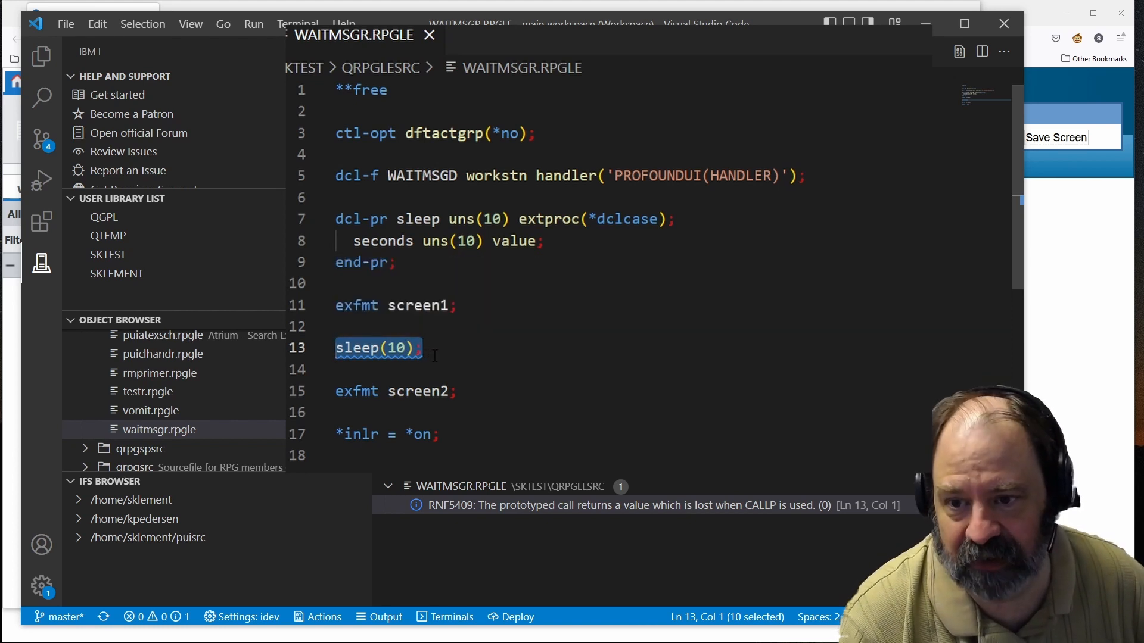
left_click(436, 357)
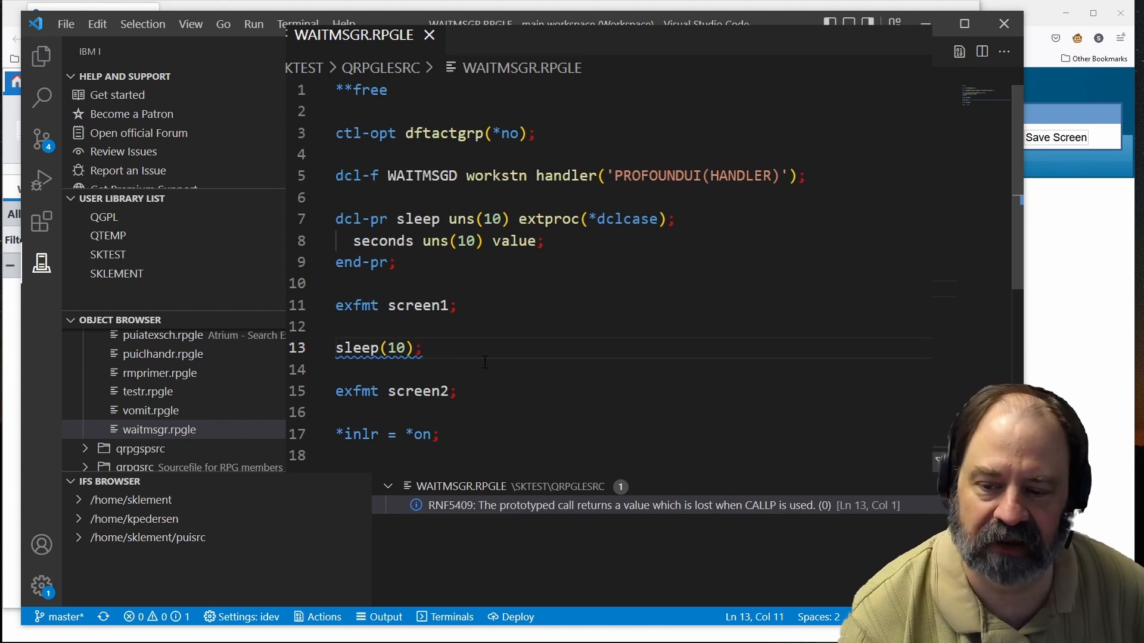
left_click_drag(490, 394, 336, 392)
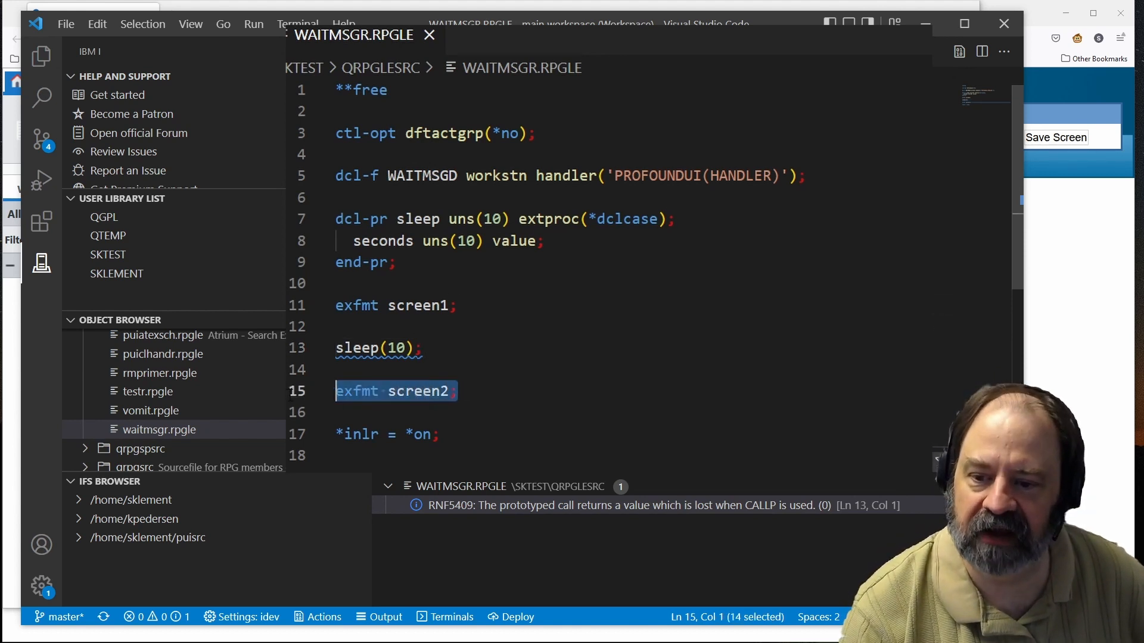
Return to the Profound UI Visual Designer and display the screen2 record format
left_click(1030, 283)
key("alt+Tab")
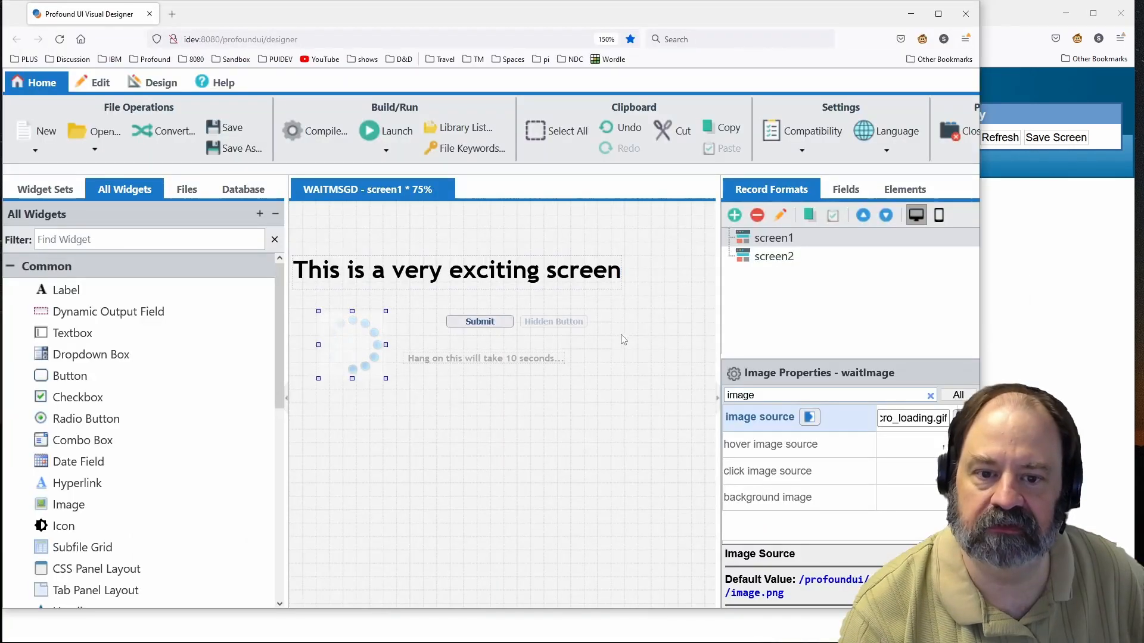
left_click(771, 256)
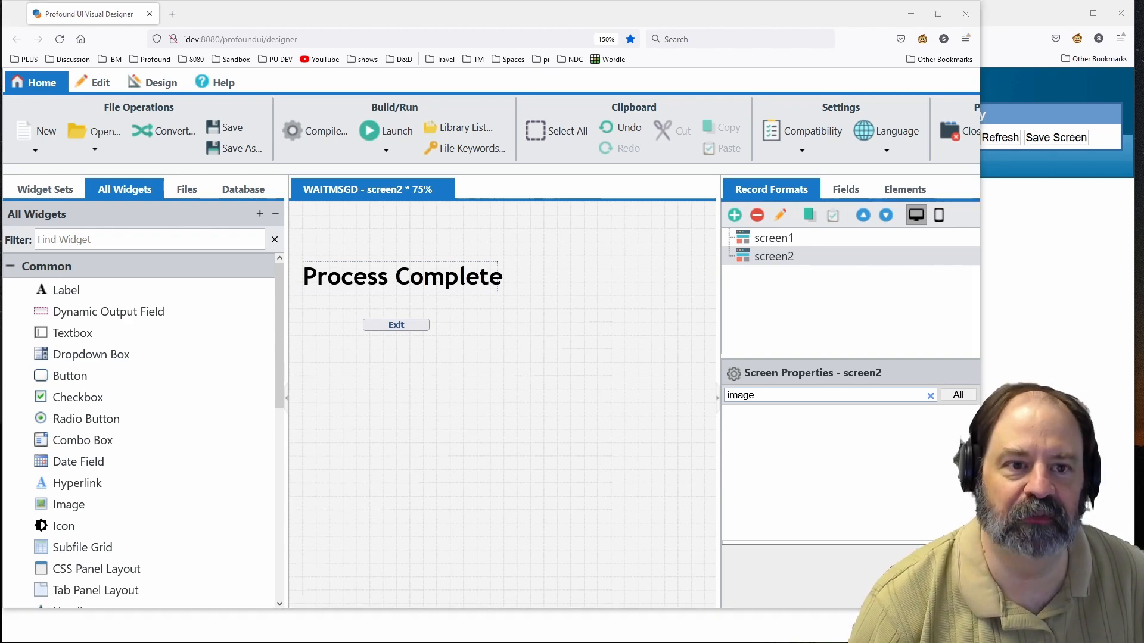
Switch to the Genie session, retrieve and rerun the call waitmsgr command, and submit its first screen
left_click(1045, 306)
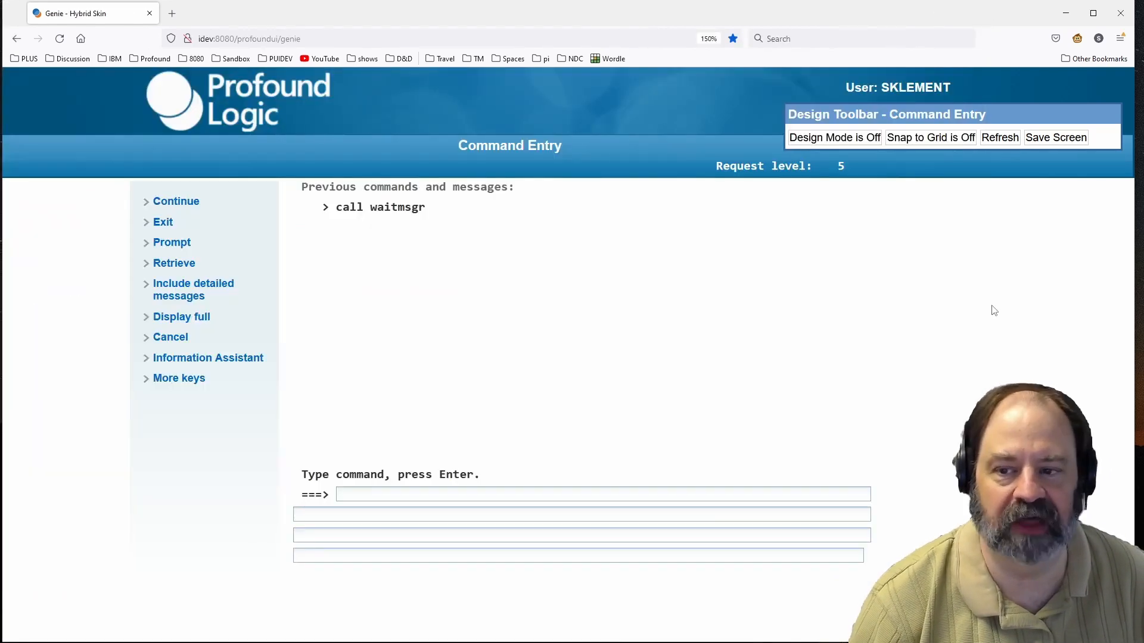
left_click(408, 495)
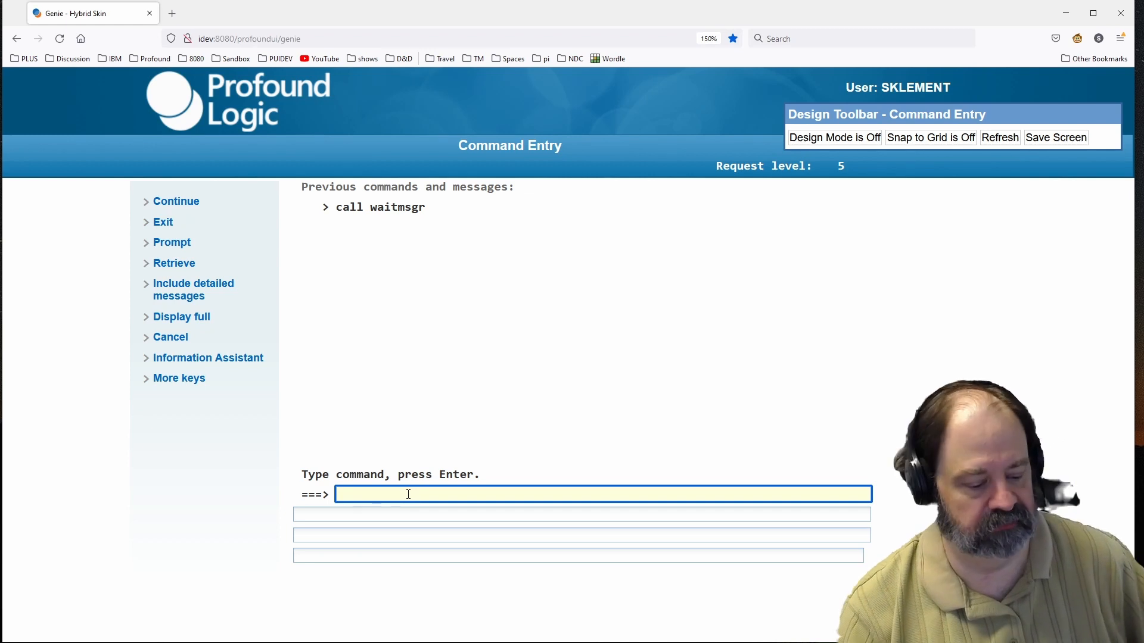
key("F9")
key("Return")
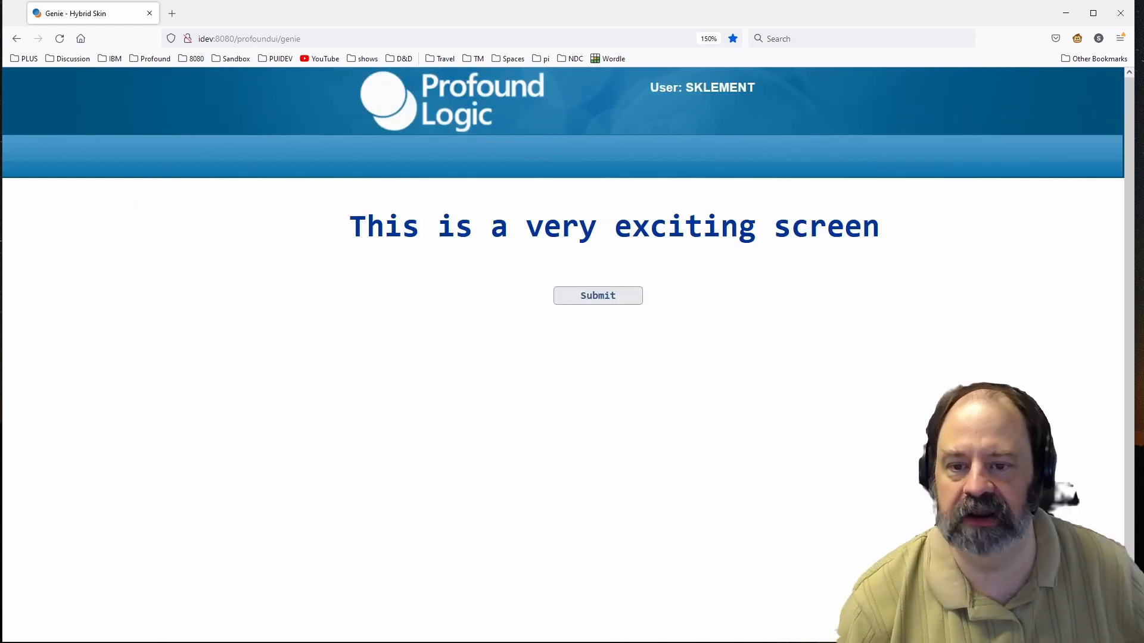
left_click(612, 296)
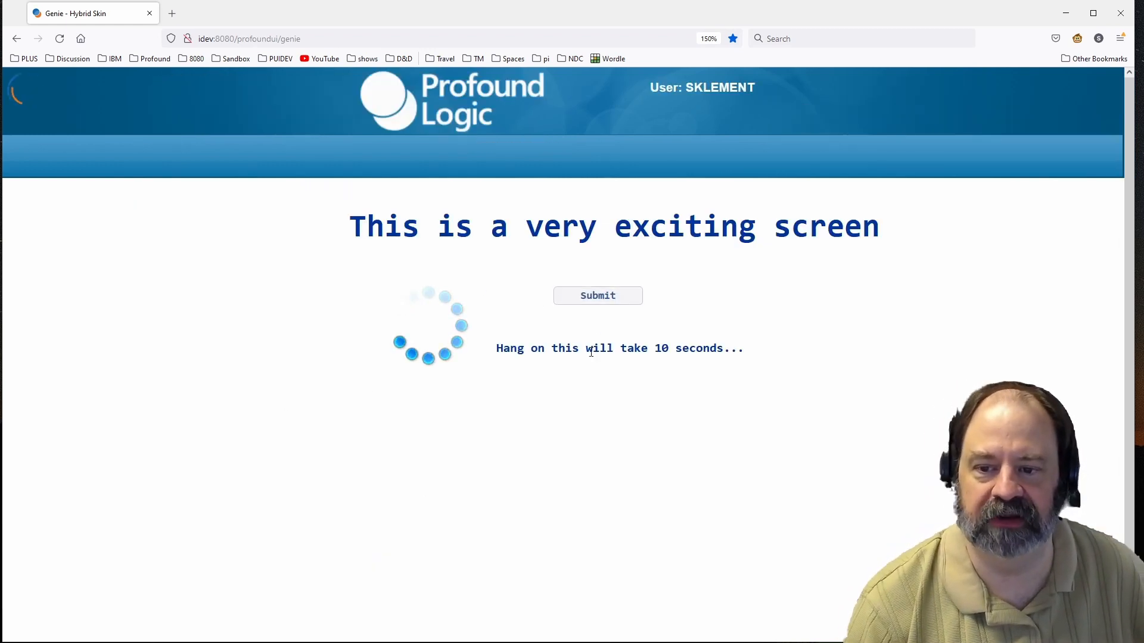